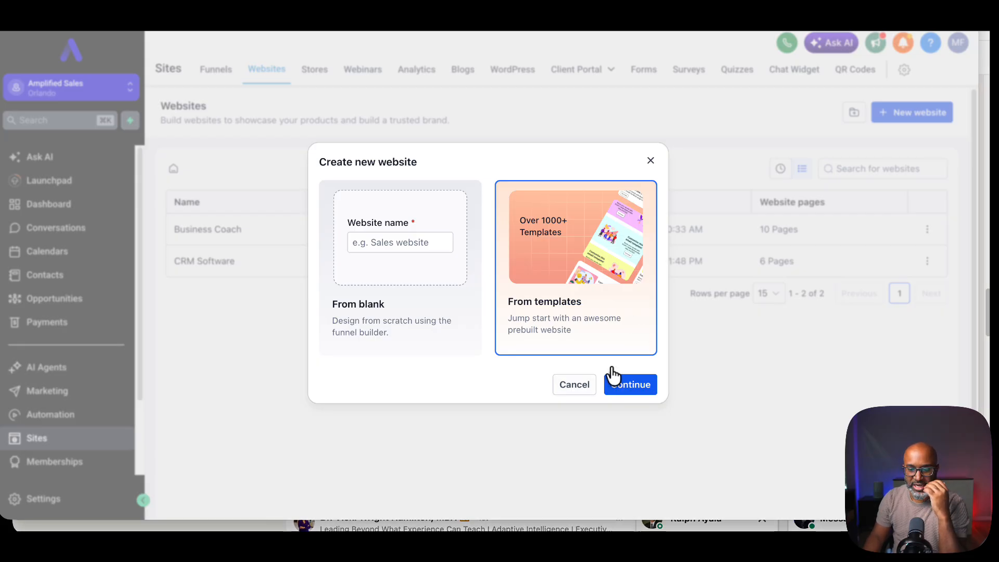
Step: Create a new website from the recently added Phone Repair Shop template
{"action": "left_click", "coordinate": [631, 384]}
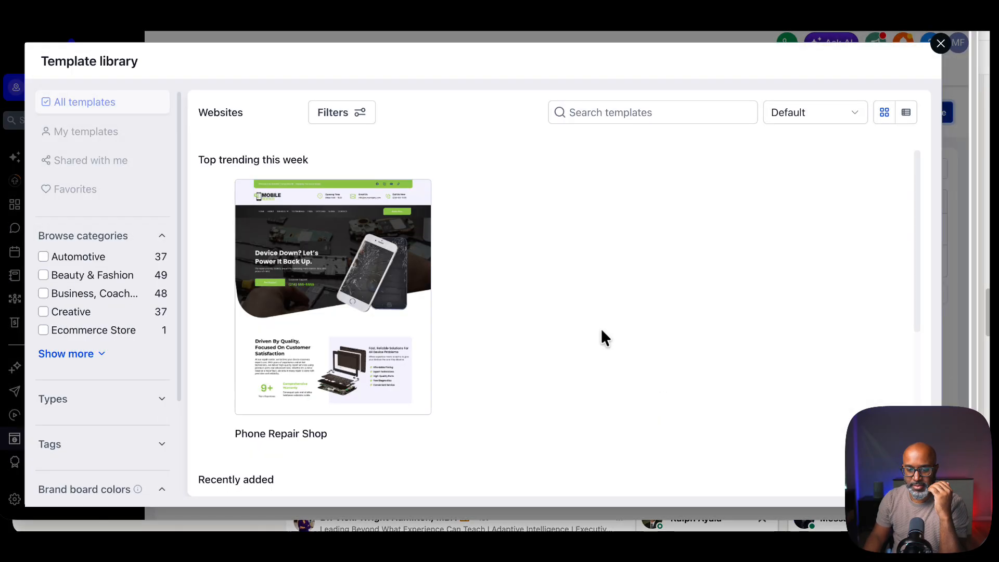
{"action": "mouse_move", "coordinate": [426, 253]}
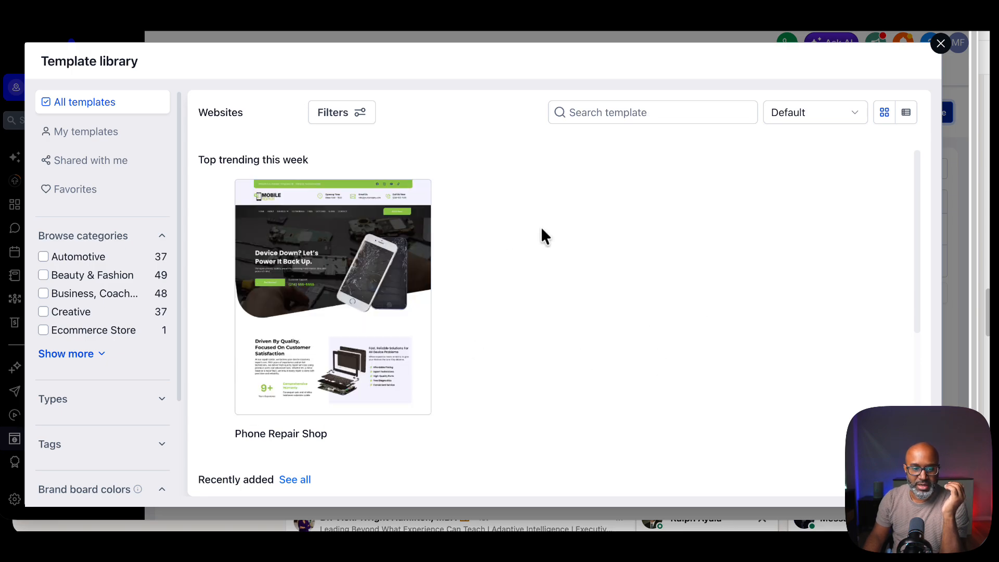
{"action": "scroll", "coordinate": [498, 359], "scroll_direction": "down", "scroll_amount": 3}
{"action": "scroll", "coordinate": [498, 356], "scroll_direction": "down", "scroll_amount": 2}
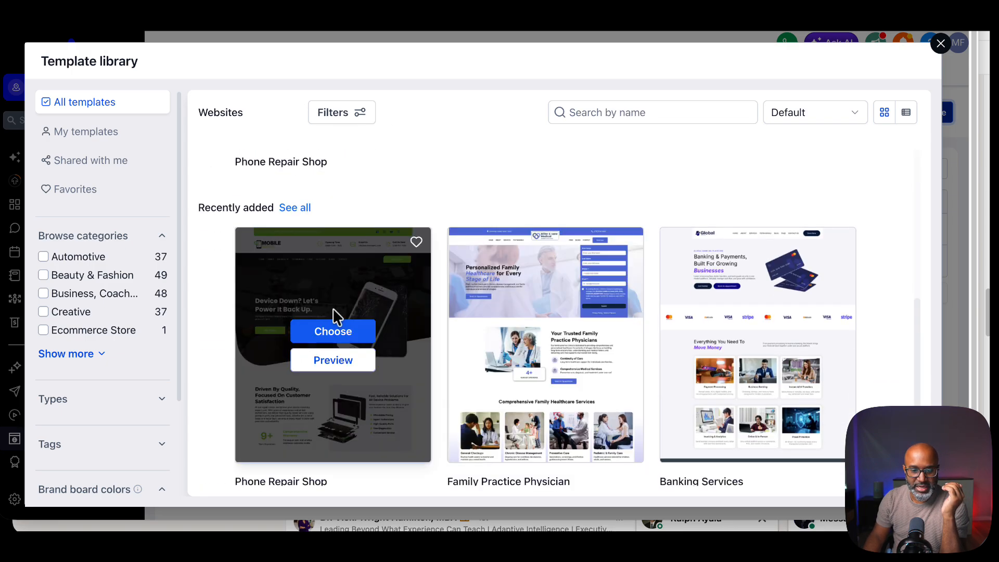
{"action": "scroll", "coordinate": [885, 224], "scroll_direction": "down", "scroll_amount": 1}
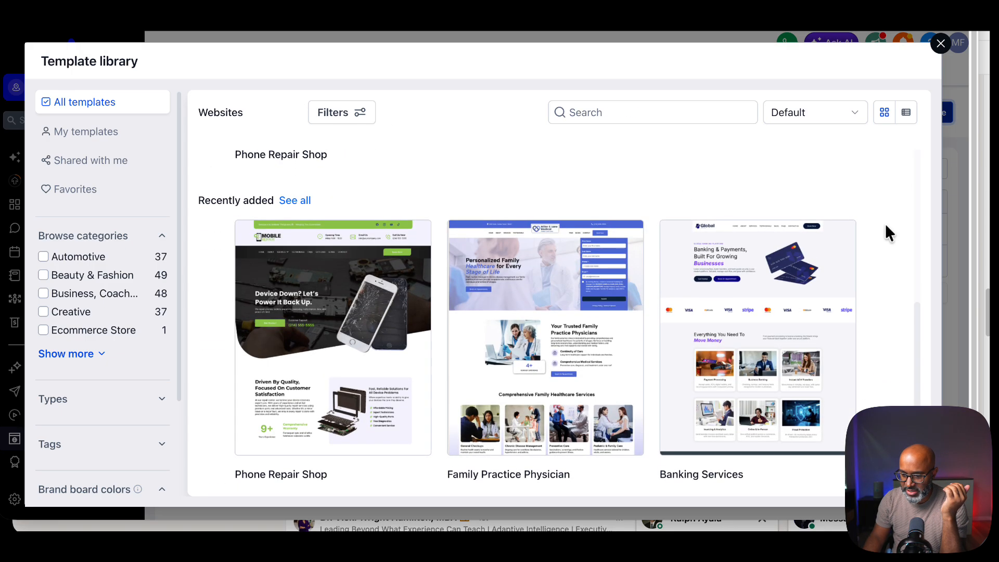
{"action": "mouse_move", "coordinate": [741, 336]}
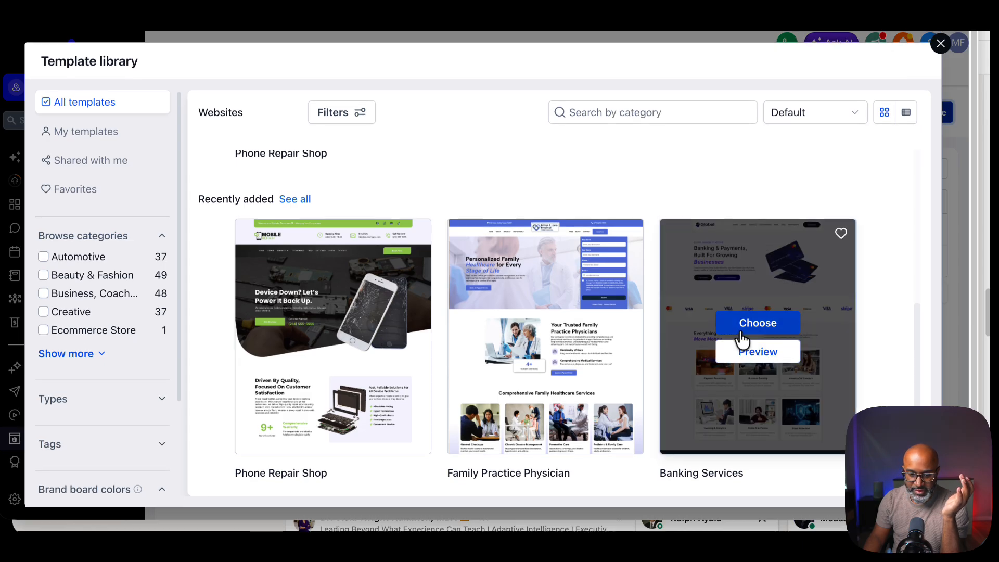
{"action": "mouse_move", "coordinate": [519, 345]}
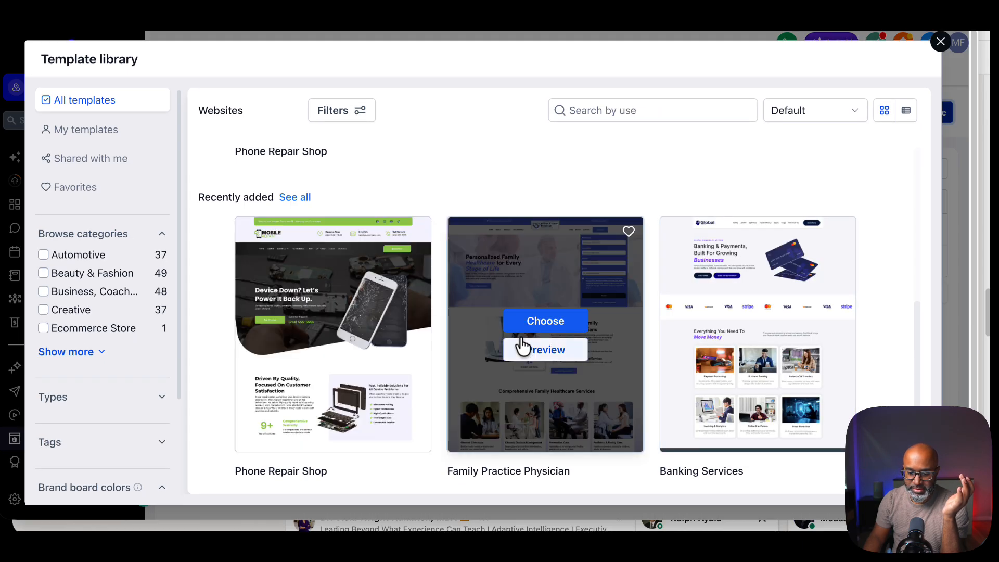
{"action": "mouse_move", "coordinate": [371, 326]}
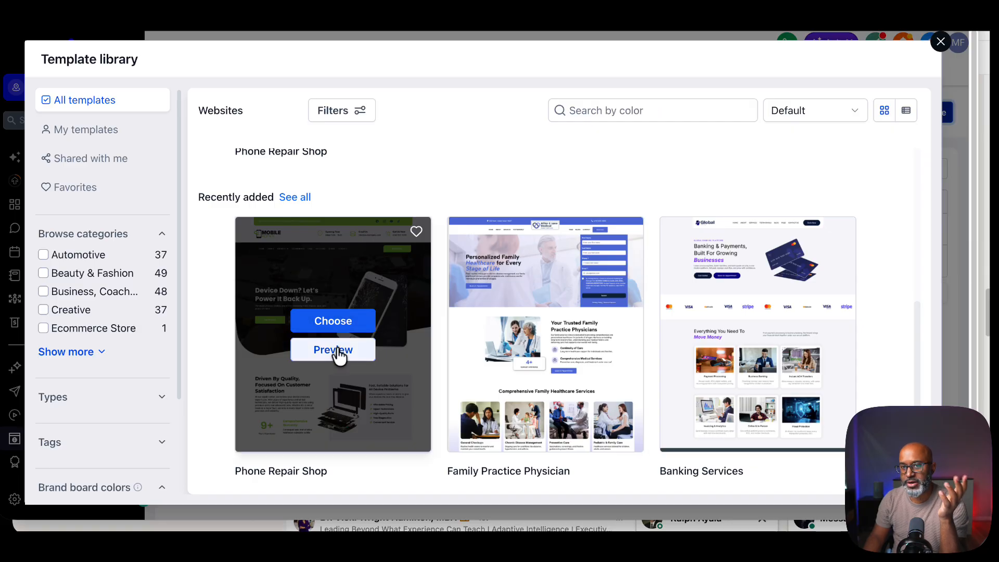
{"action": "left_click", "coordinate": [337, 325]}
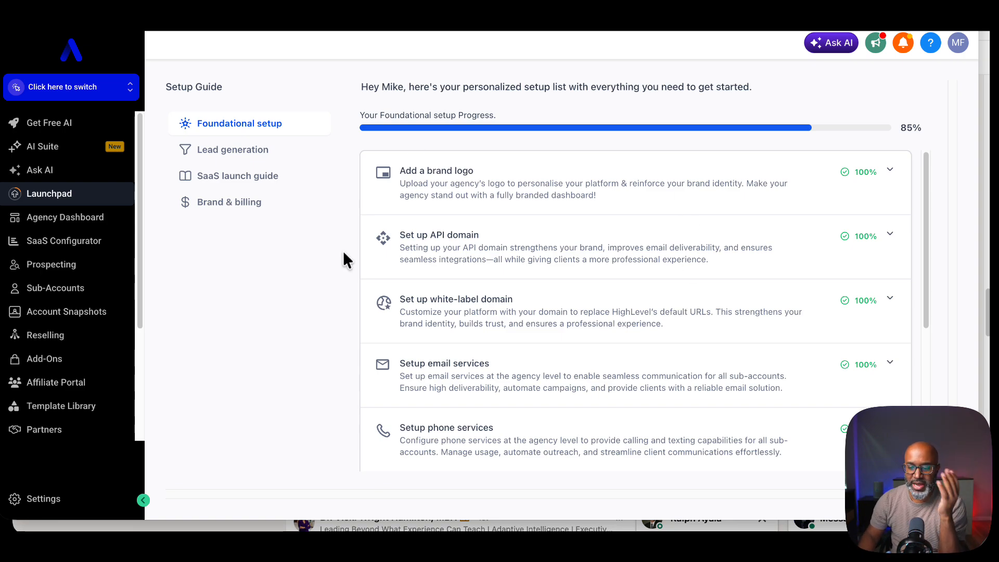
Step: Switch to the Amplified Sales sub-account and open its list of websites
{"action": "left_click", "coordinate": [69, 86]}
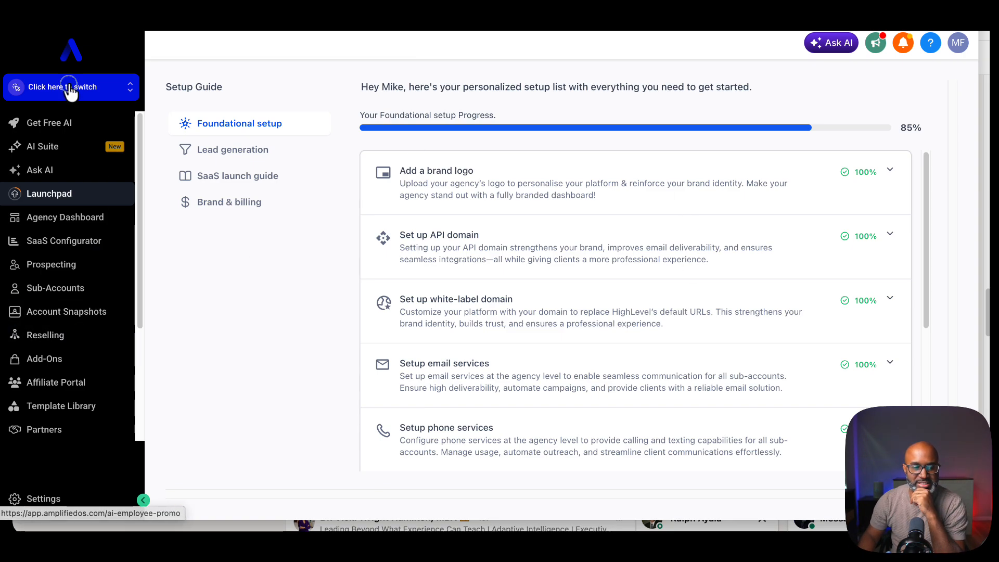
{"action": "left_click", "coordinate": [243, 342]}
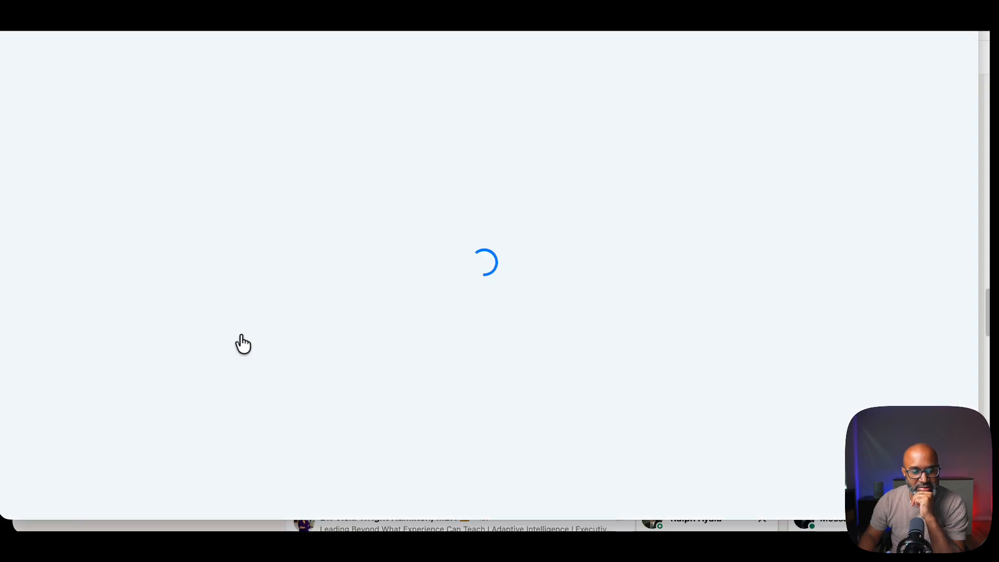
{"action": "left_click", "coordinate": [73, 437]}
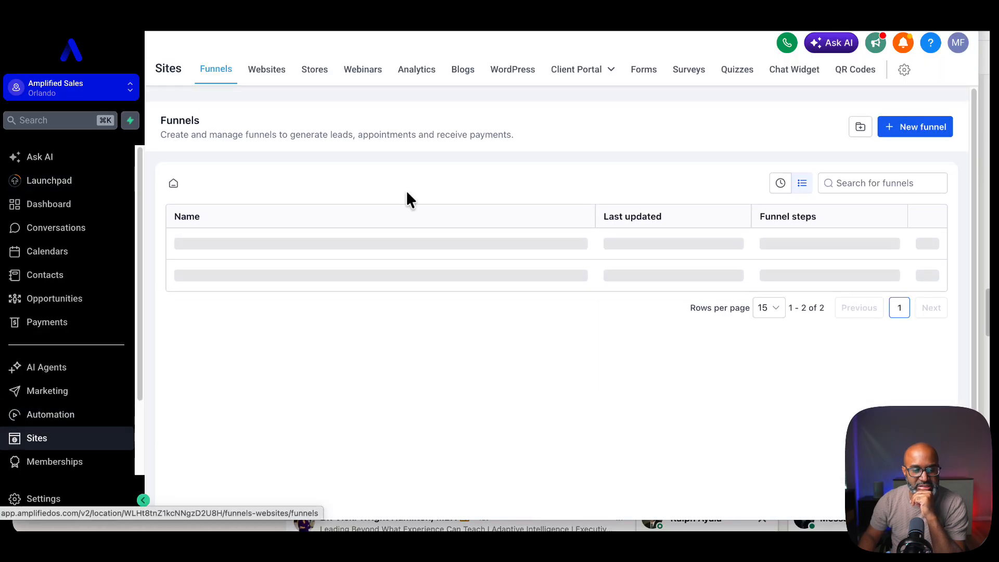
{"action": "left_click", "coordinate": [264, 70]}
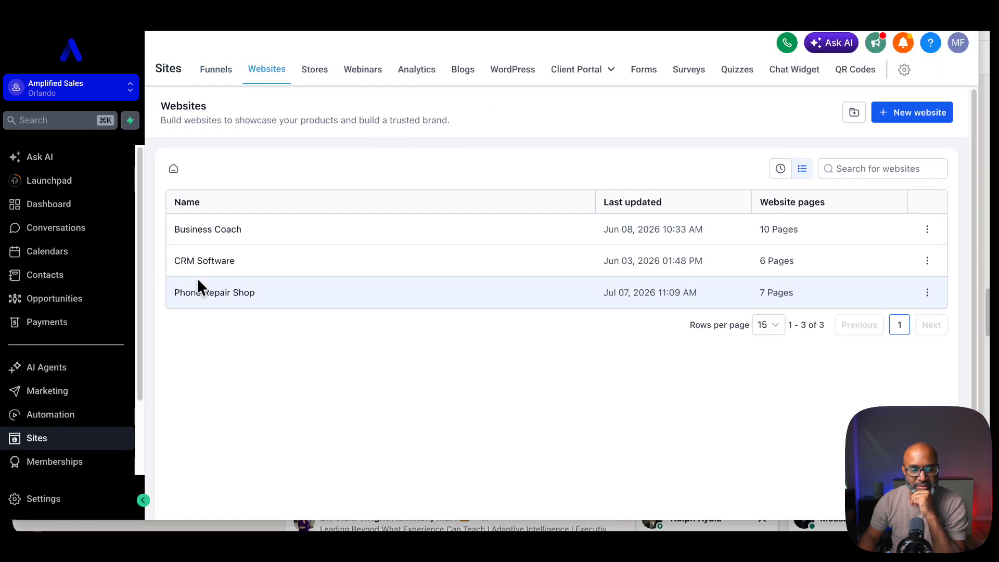
Step: Open the Home page of the Phone Repair Shop website for editing
{"action": "left_click", "coordinate": [245, 292]}
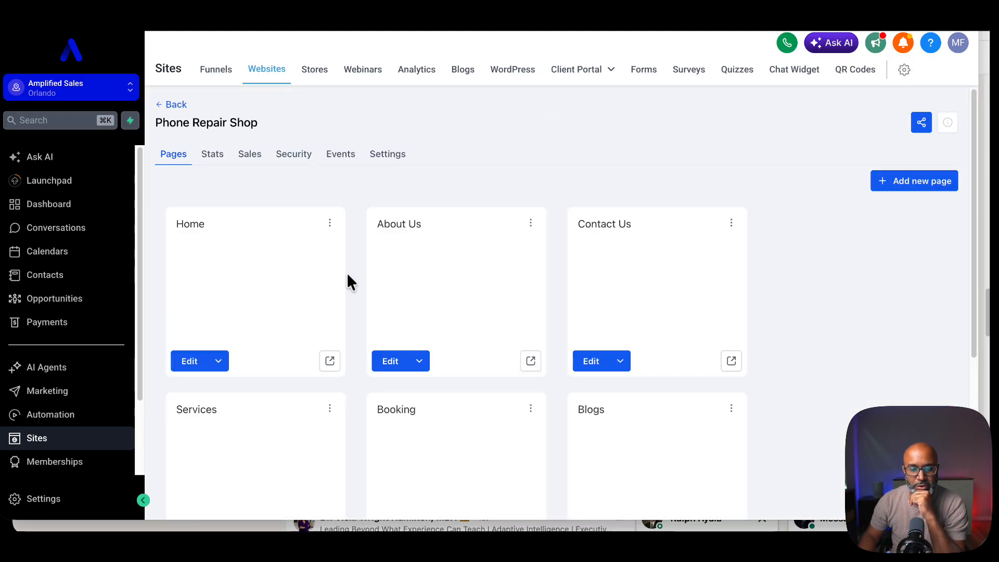
{"action": "scroll", "coordinate": [783, 260], "scroll_direction": "down", "scroll_amount": 1}
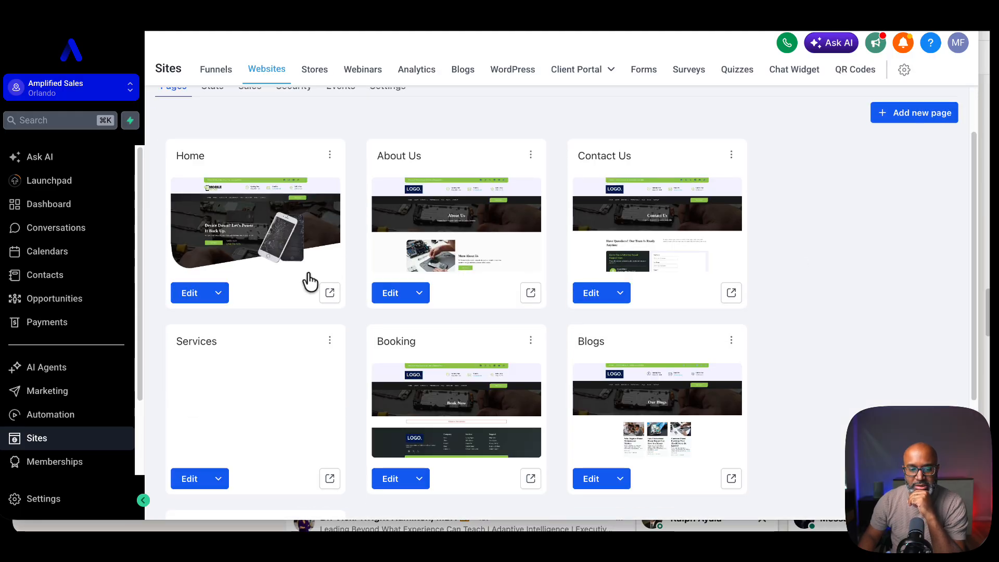
{"action": "left_click", "coordinate": [184, 296]}
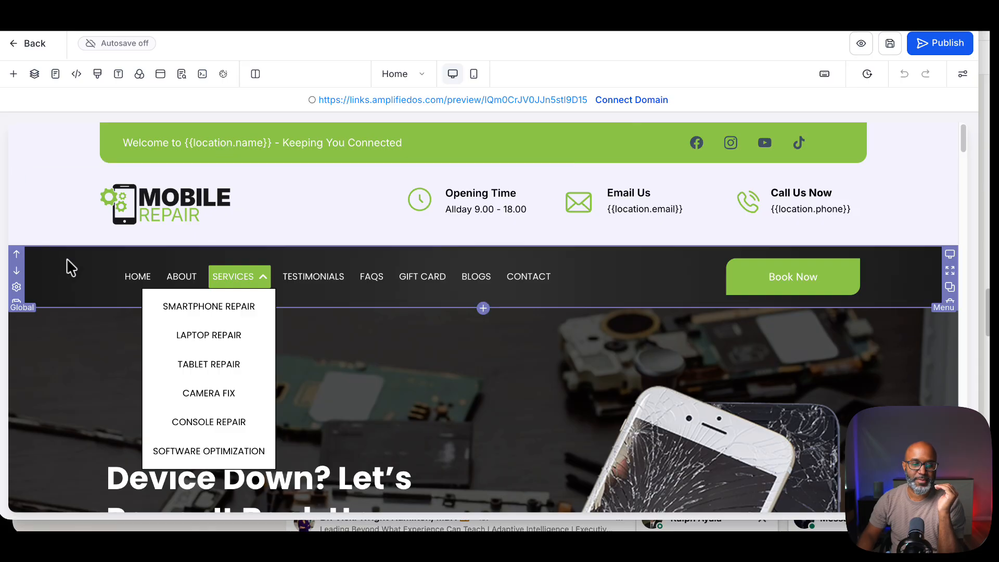
Step: Review the Home page from the header and hero section down to the footer's newsletter sign-up area
{"action": "left_click", "coordinate": [96, 354]}
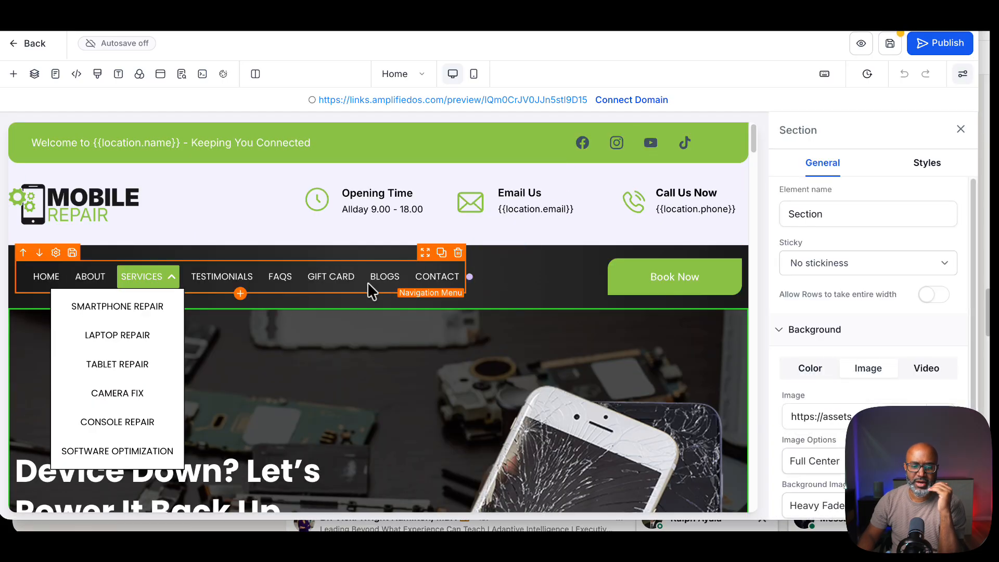
{"action": "left_click", "coordinate": [962, 129]}
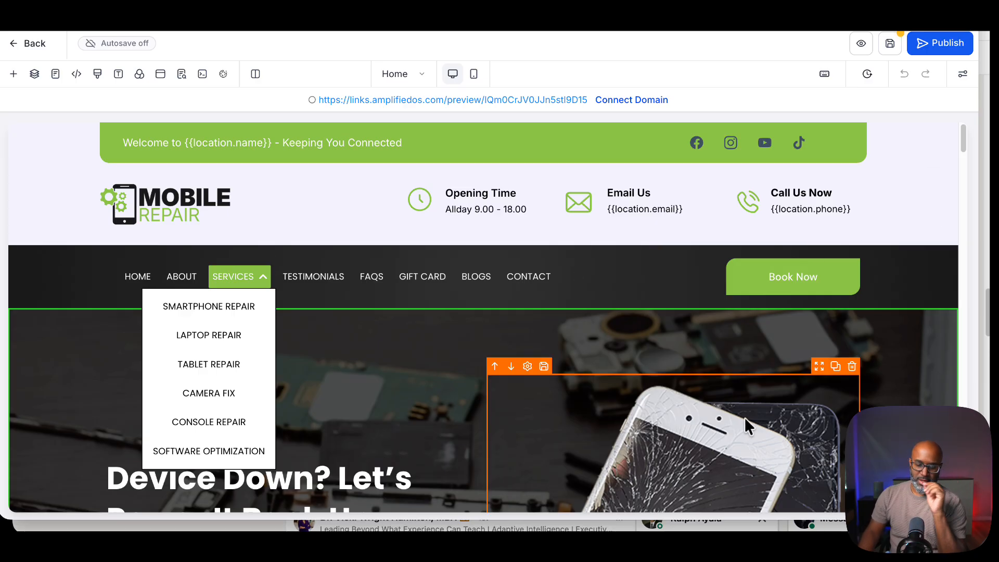
{"action": "scroll", "coordinate": [744, 417], "scroll_direction": "down", "scroll_amount": 1}
{"action": "scroll", "coordinate": [744, 416], "scroll_direction": "up", "scroll_amount": 1}
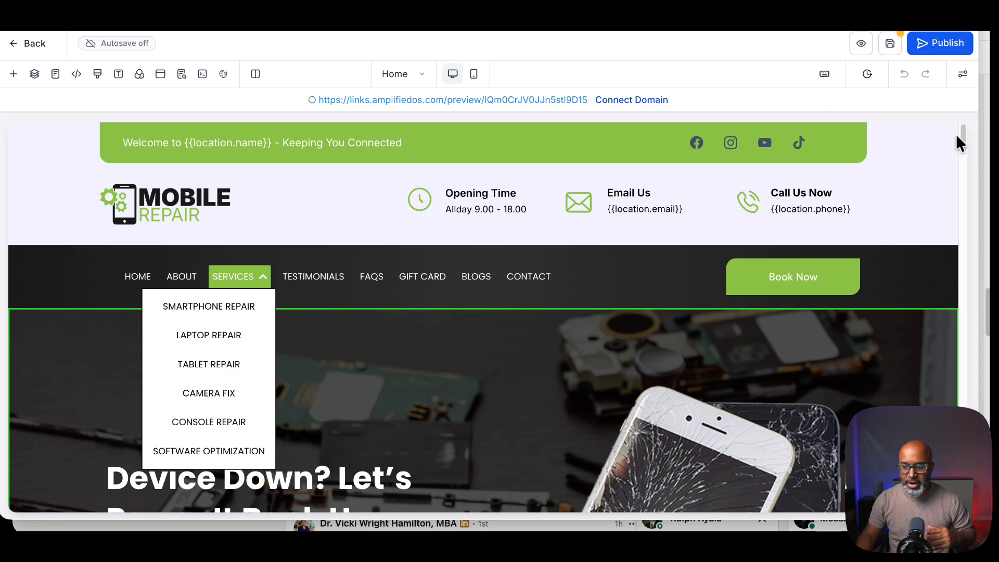
{"action": "left_click_drag", "start_coordinate": [961, 145], "coordinate": [963, 479]}
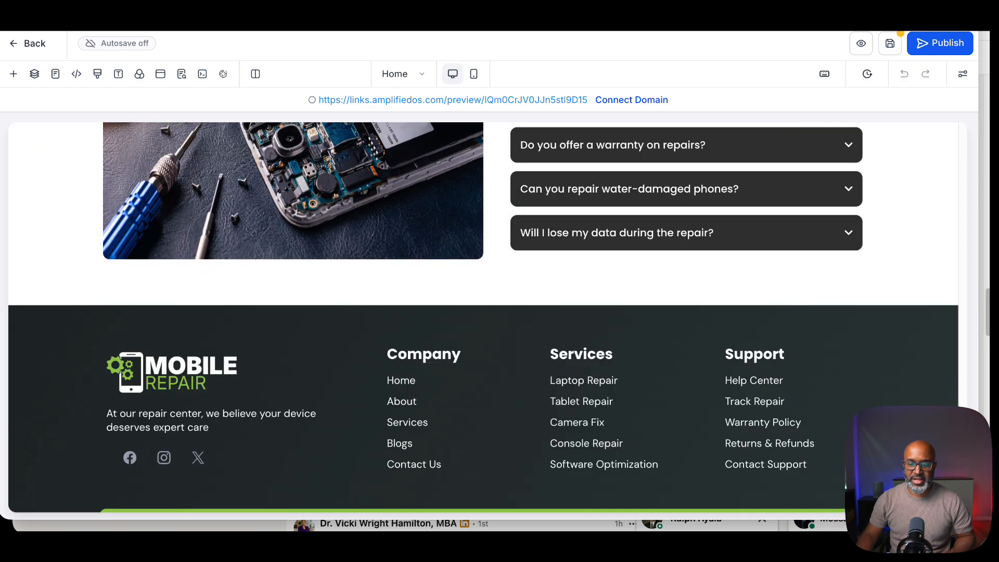
{"action": "scroll", "coordinate": [437, 435], "scroll_direction": "down", "scroll_amount": 5}
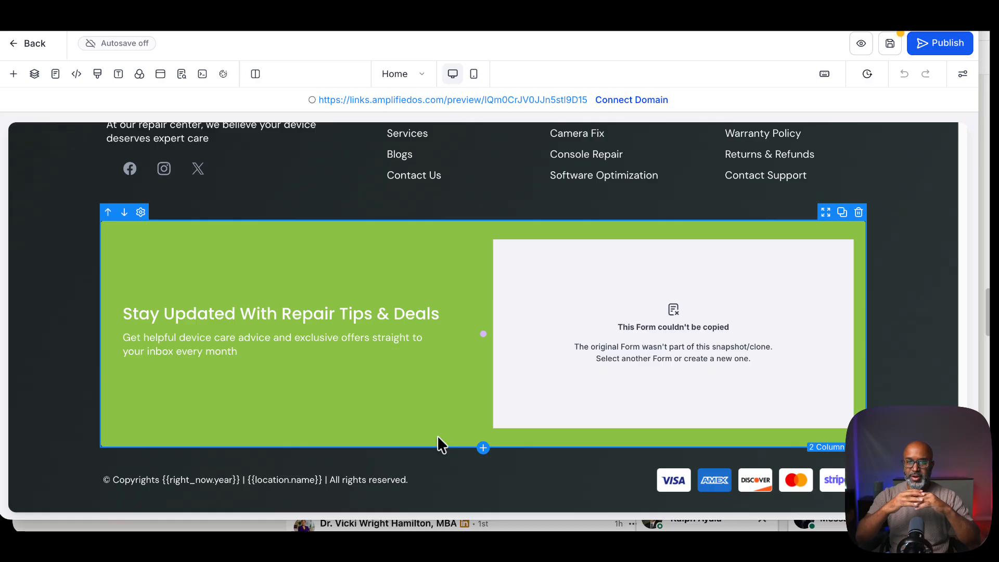
{"action": "scroll", "coordinate": [895, 359], "scroll_direction": "up", "scroll_amount": 3}
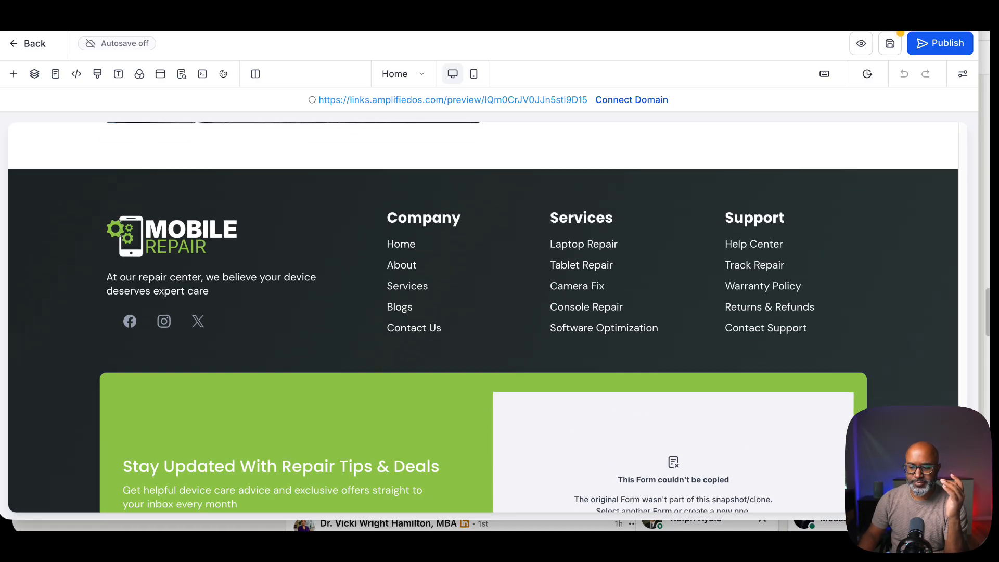
{"action": "left_click_drag", "start_coordinate": [962, 452], "coordinate": [947, 117]}
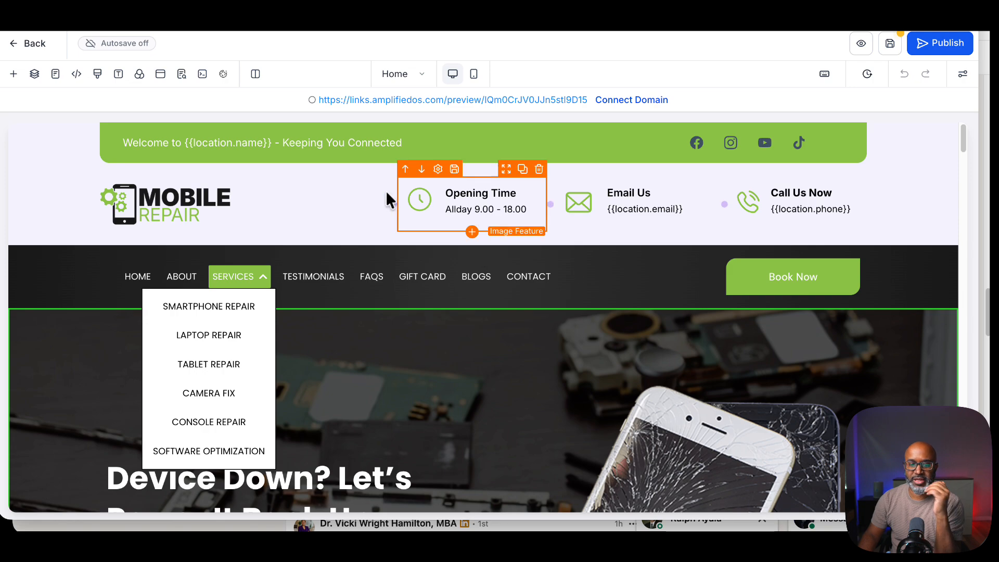
Step: Delete the Opening Time column from the header row beside the logo
{"action": "left_click", "coordinate": [189, 203]}
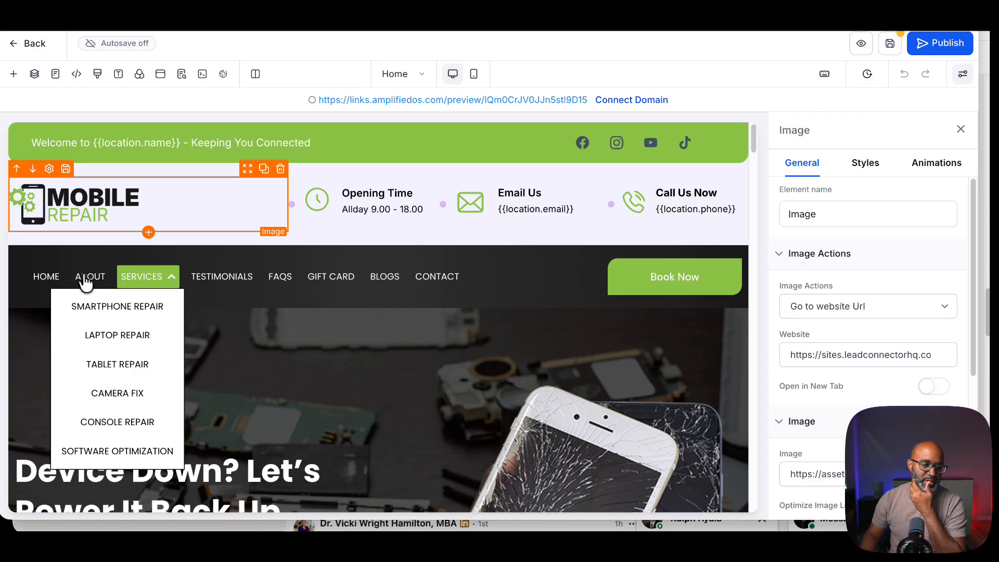
{"action": "scroll", "coordinate": [504, 269], "scroll_direction": "down", "scroll_amount": 1}
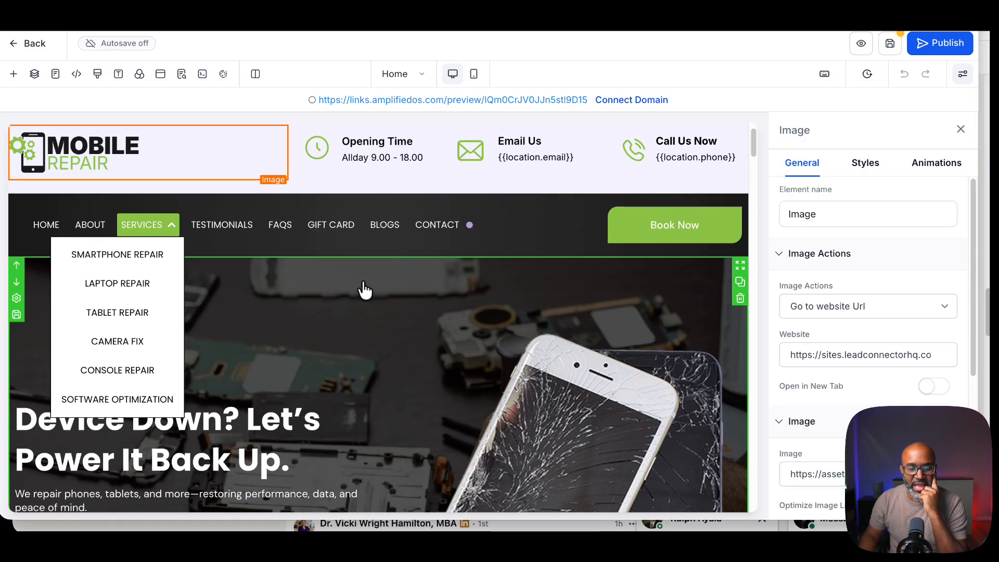
{"action": "scroll", "coordinate": [366, 284], "scroll_direction": "up", "scroll_amount": 1}
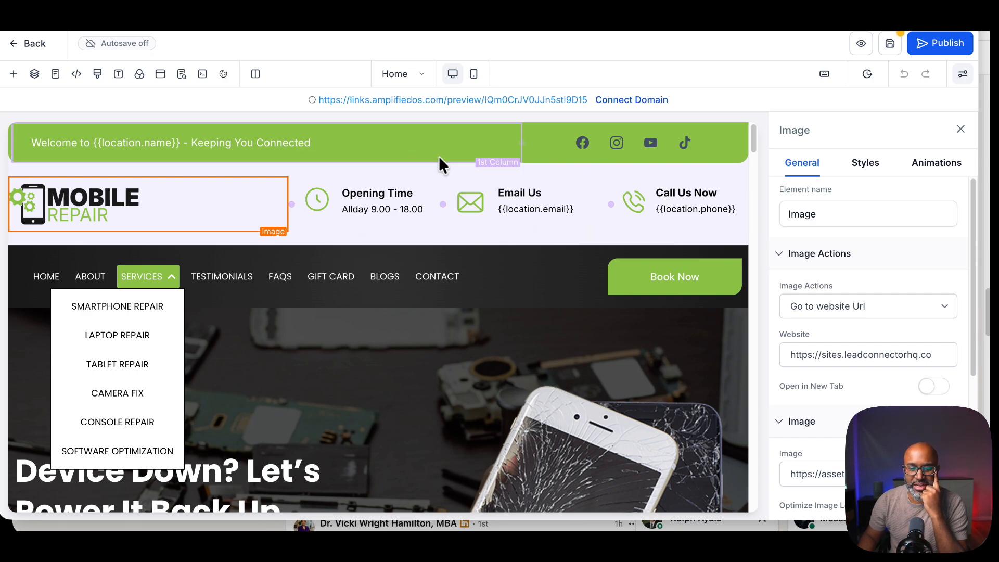
{"action": "left_click", "coordinate": [432, 168]}
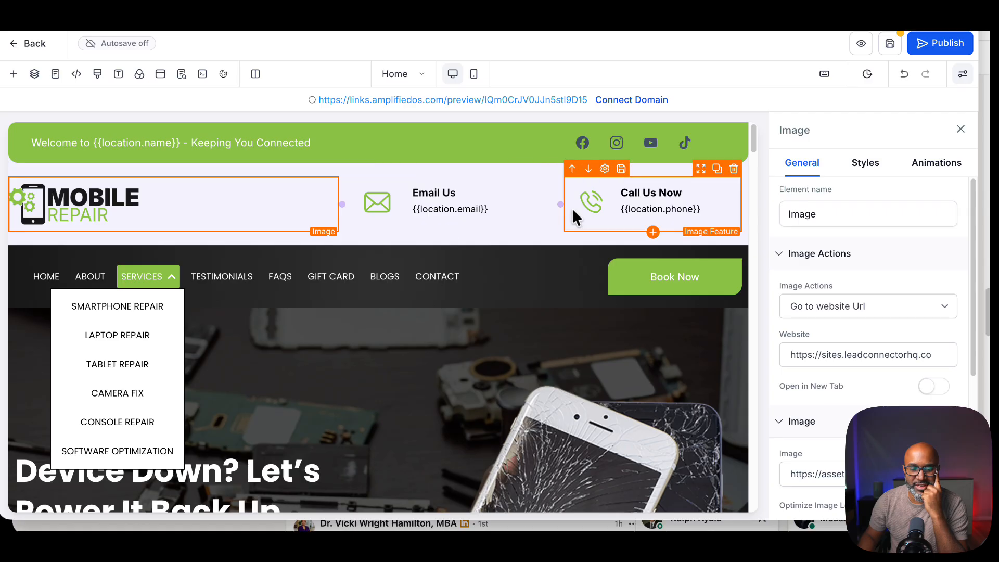
Step: Widen the logo column and adjust the header row so Email Us and Call Us Now sit closer to the row's right end
{"action": "left_click_drag", "start_coordinate": [342, 203], "coordinate": [442, 209]}
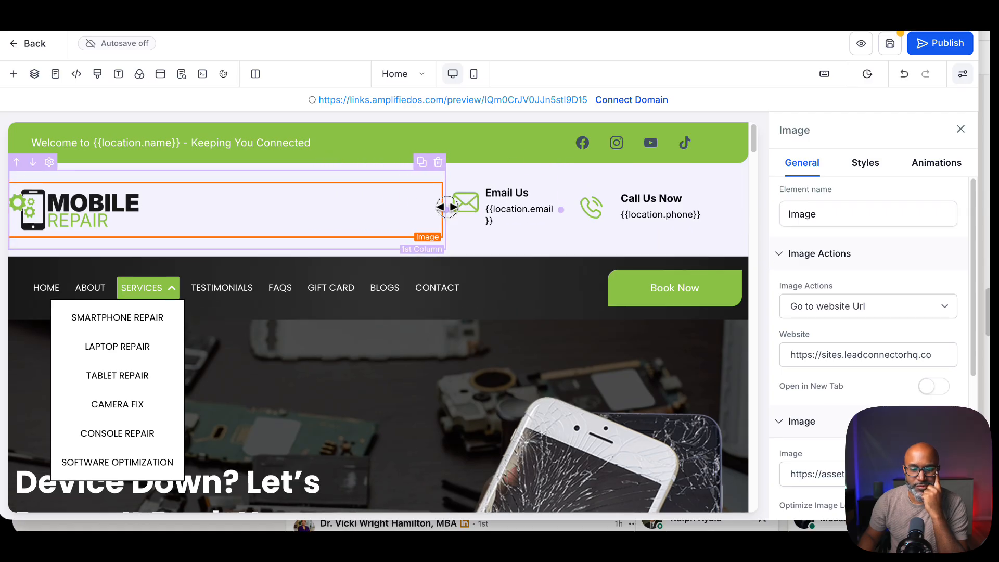
{"action": "left_click_drag", "start_coordinate": [566, 210], "coordinate": [605, 204]}
{"action": "left_click", "coordinate": [379, 202]}
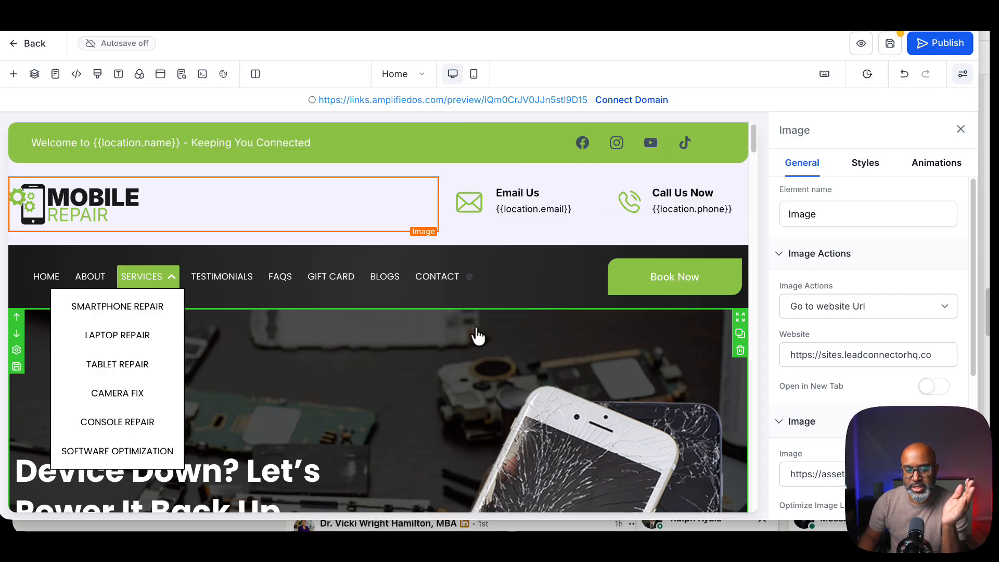
Step: Open the settings of the Book Now button in the navigation section to inspect its text options
{"action": "scroll", "coordinate": [477, 333], "scroll_direction": "down", "scroll_amount": 1}
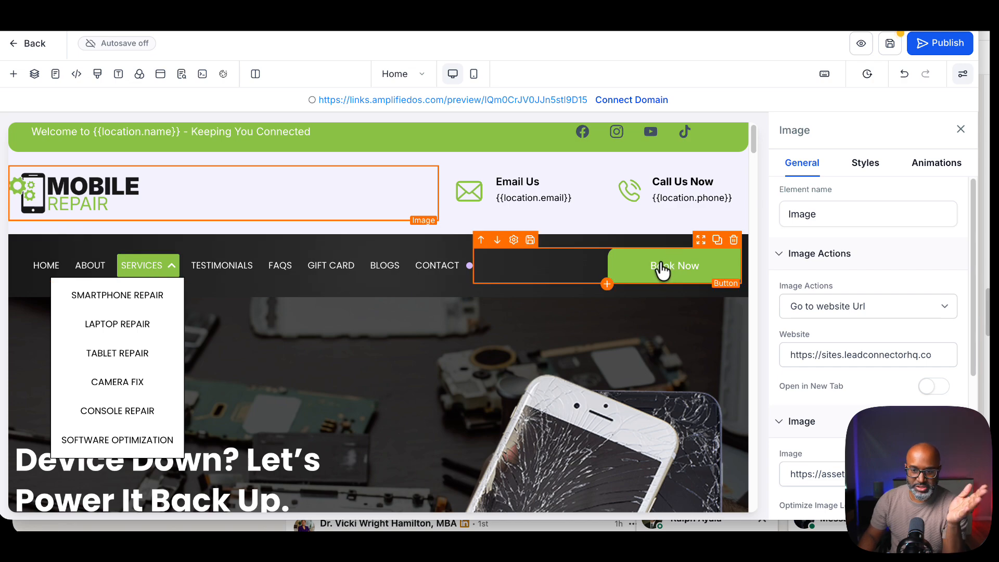
{"action": "left_click", "coordinate": [651, 276]}
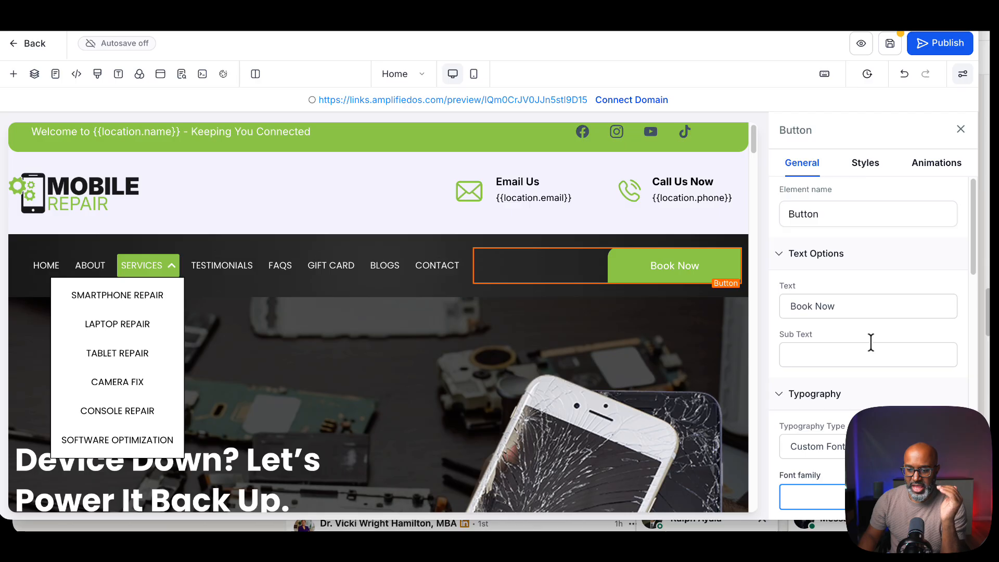
{"action": "mouse_move", "coordinate": [642, 279]}
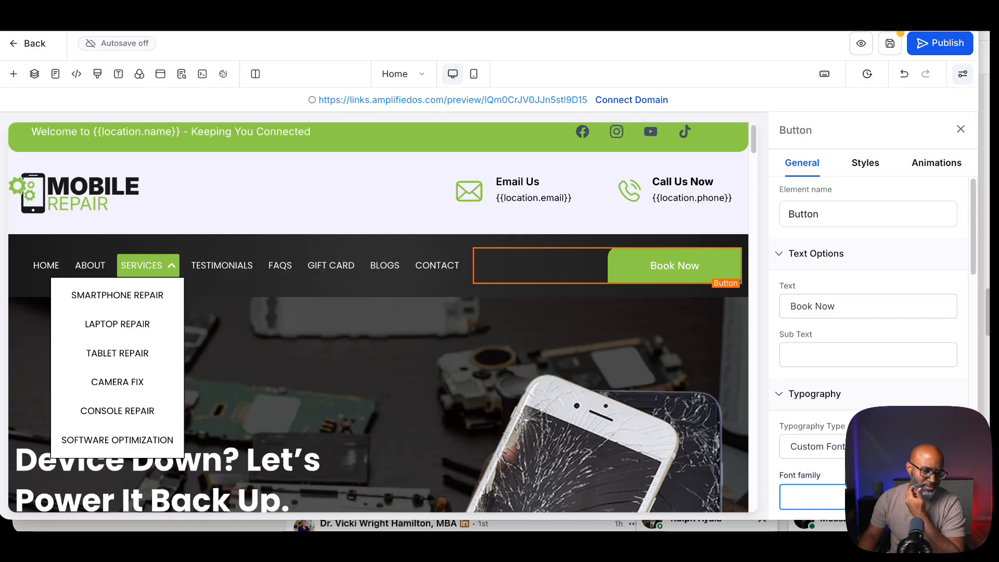
{"action": "scroll", "coordinate": [738, 376], "scroll_direction": "up", "scroll_amount": 1}
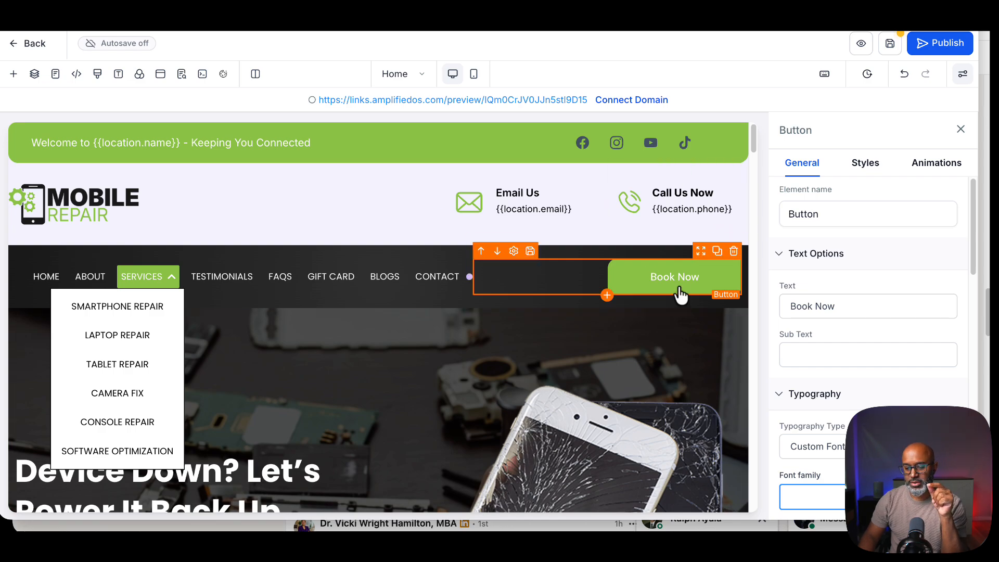
Step: Examine the footer's Company, Services and Support links and the newsletter form area
{"action": "left_click_drag", "start_coordinate": [753, 148], "coordinate": [780, 494]}
{"action": "scroll", "coordinate": [531, 391], "scroll_direction": "down", "scroll_amount": 2}
{"action": "scroll", "coordinate": [329, 211], "scroll_direction": "up", "scroll_amount": 1}
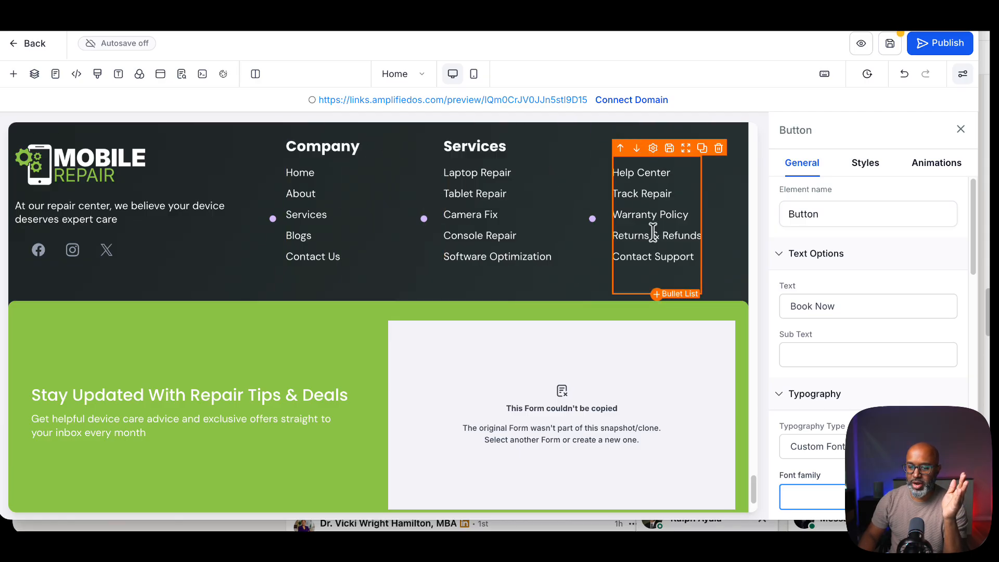
{"action": "scroll", "coordinate": [568, 291], "scroll_direction": "down", "scroll_amount": 2}
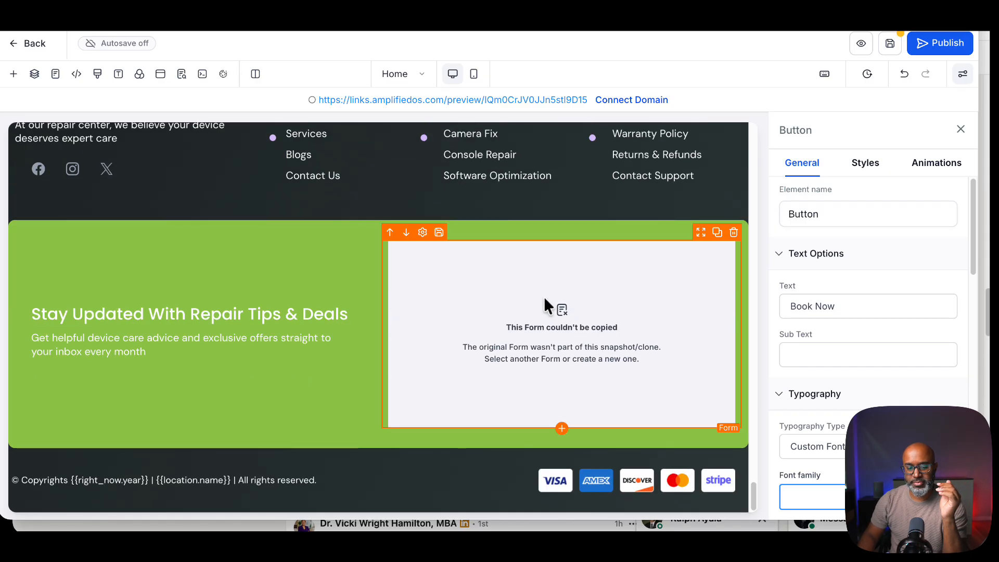
{"action": "scroll", "coordinate": [523, 289], "scroll_direction": "up", "scroll_amount": 4}
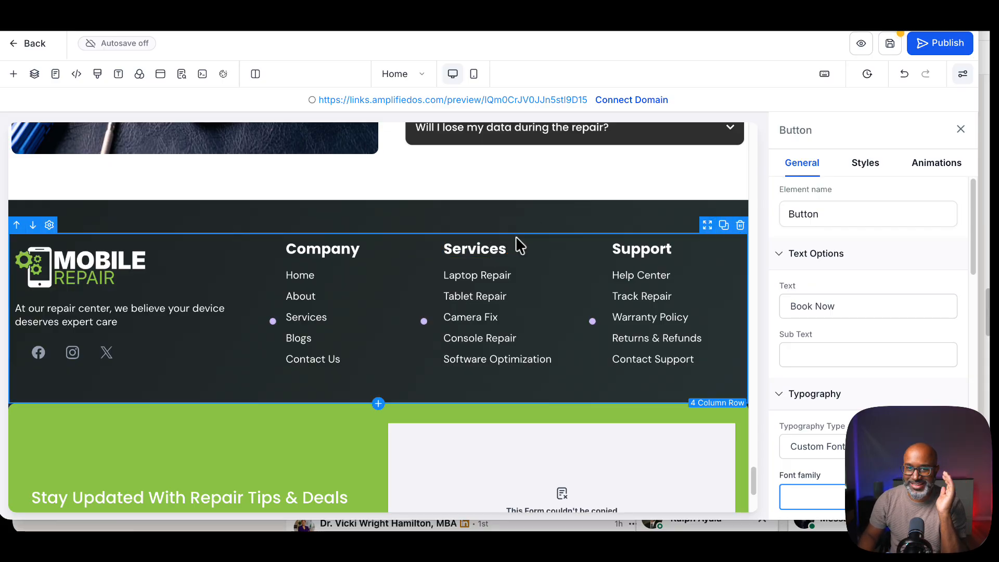
Step: Assign the Subscribe to Newsletter form with the Join Now button to the footer's form element beside Stay Updated With Repair Tips & Deals
{"action": "scroll", "coordinate": [660, 411], "scroll_direction": "down", "scroll_amount": 4}
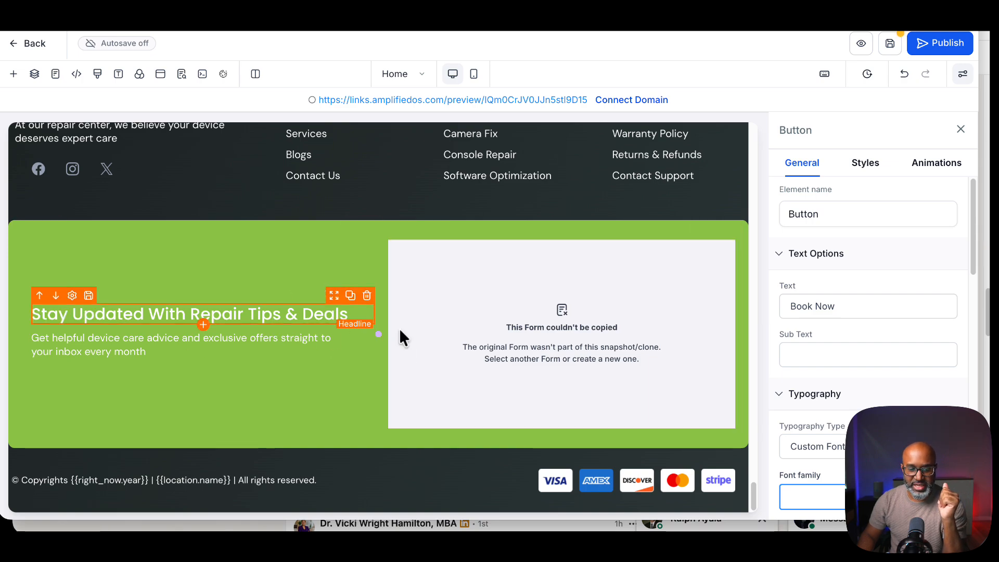
{"action": "left_click", "coordinate": [607, 322]}
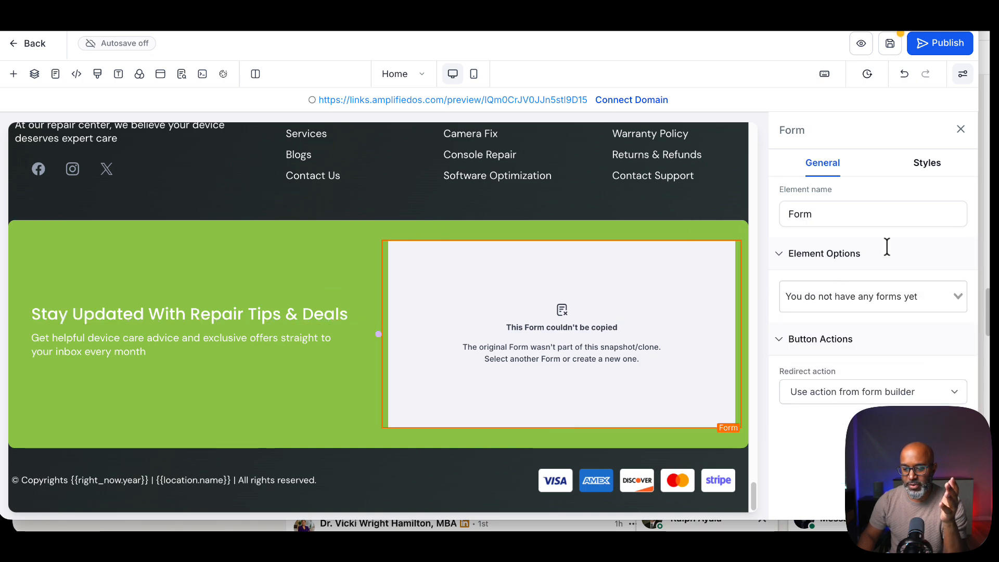
{"action": "left_click", "coordinate": [859, 296]}
{"action": "left_click", "coordinate": [858, 325]}
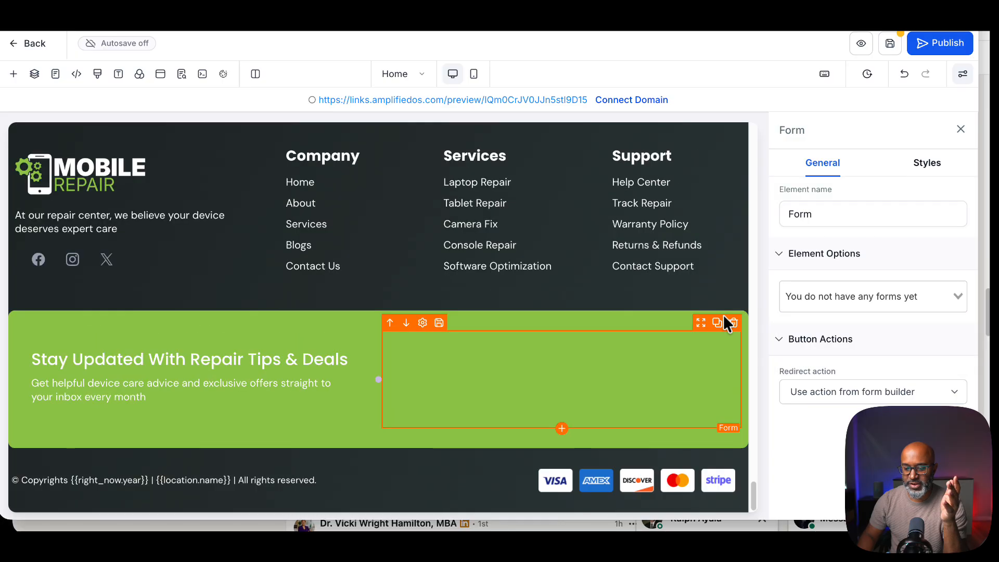
{"action": "scroll", "coordinate": [720, 362], "scroll_direction": "down", "scroll_amount": 4}
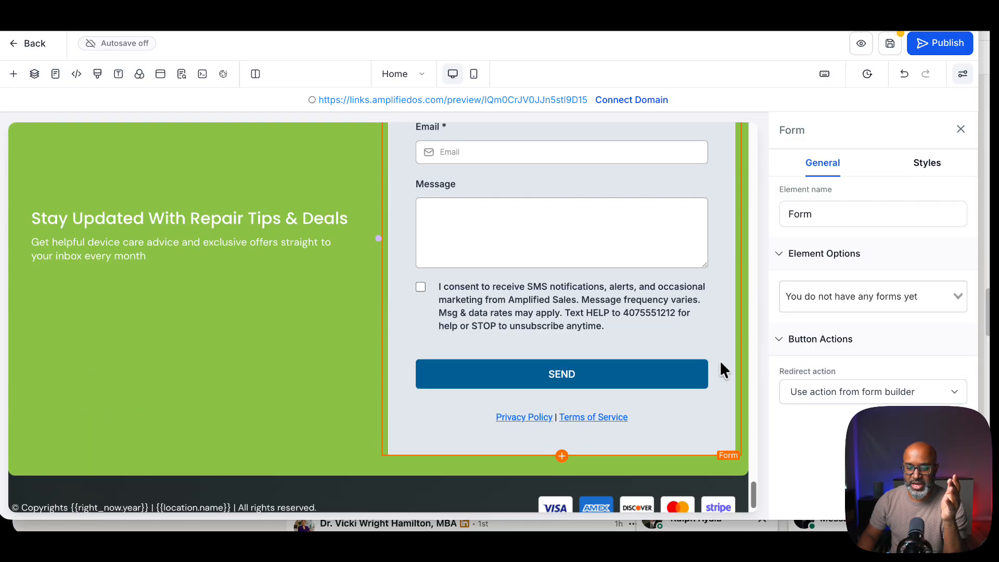
{"action": "scroll", "coordinate": [720, 362], "scroll_direction": "up", "scroll_amount": 4}
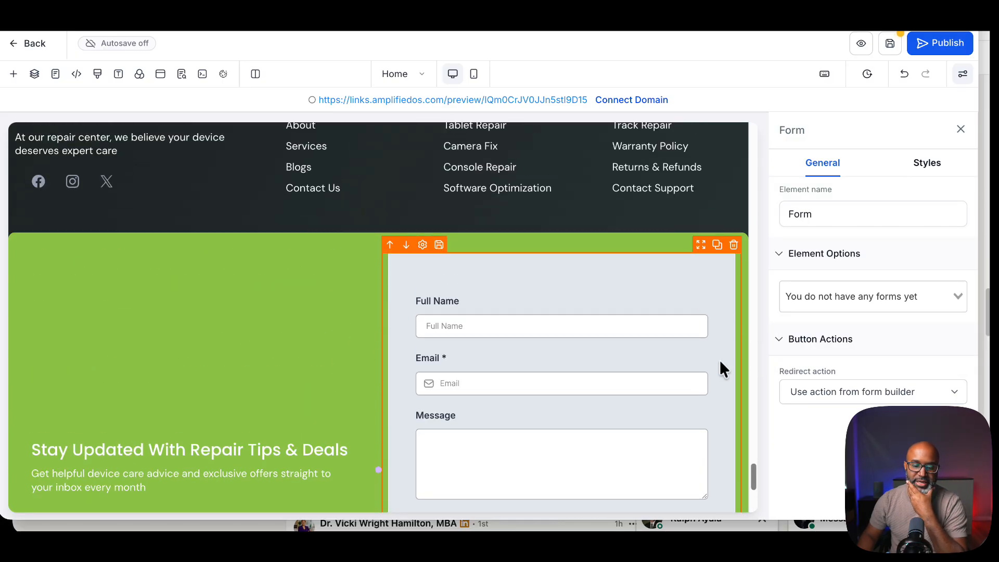
{"action": "scroll", "coordinate": [622, 342], "scroll_direction": "down", "scroll_amount": 3}
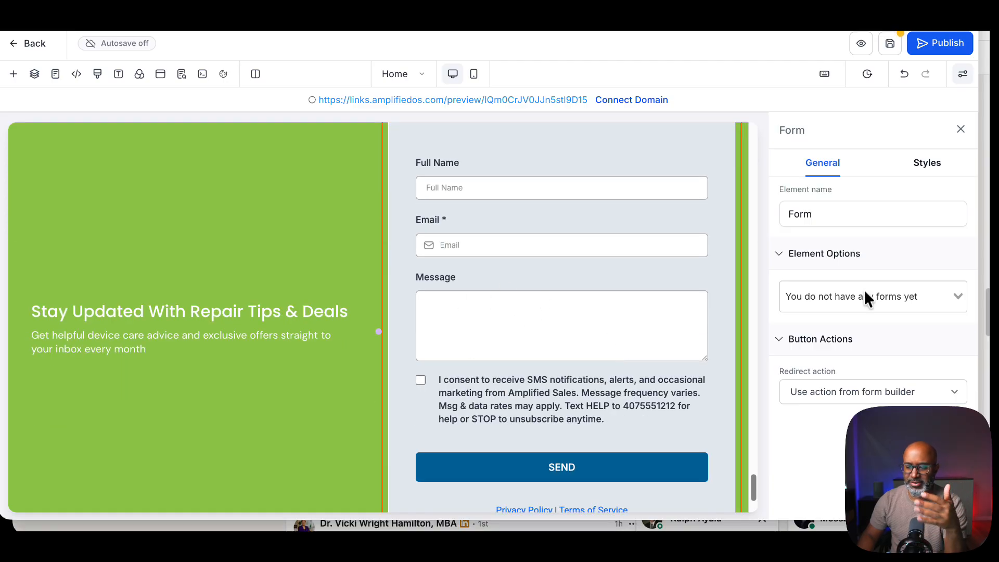
{"action": "left_click", "coordinate": [867, 297]}
{"action": "left_click", "coordinate": [866, 359]}
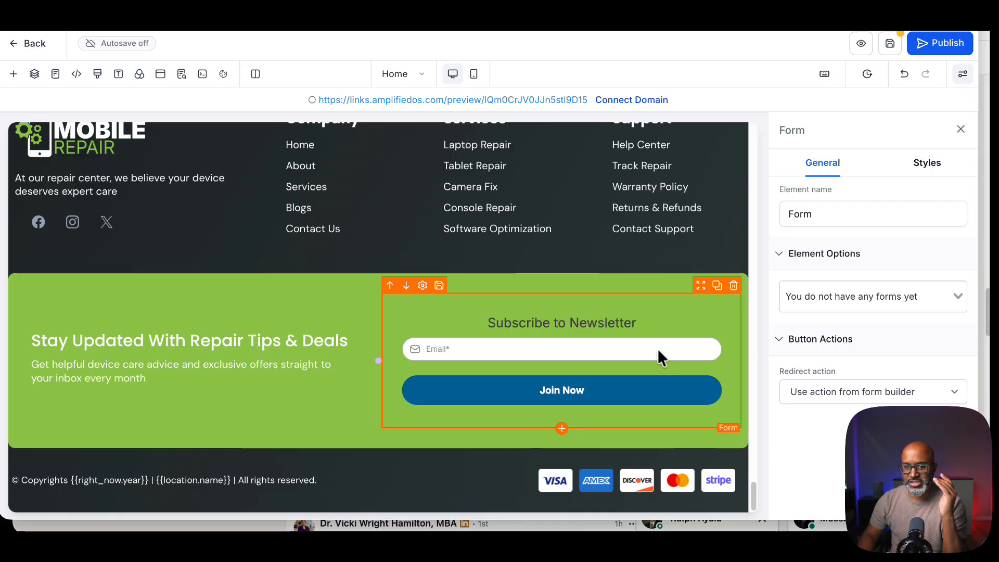
Step: Examine the hero section below the navigation, including its cracked-phone image and that image's settings
{"action": "scroll", "coordinate": [663, 349], "scroll_direction": "up", "scroll_amount": 1}
{"action": "scroll", "coordinate": [669, 351], "scroll_direction": "up", "scroll_amount": 10}
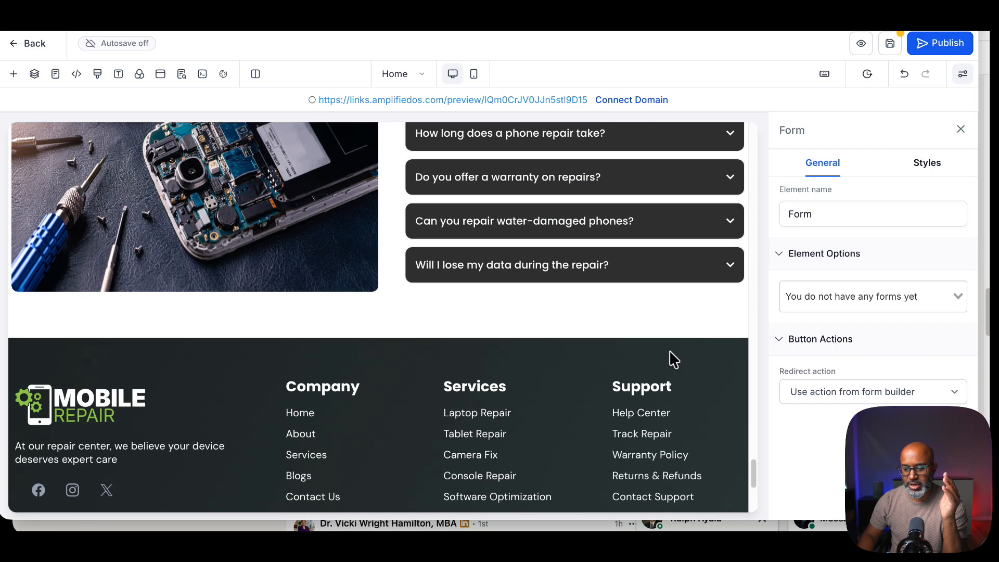
{"action": "scroll", "coordinate": [669, 351], "scroll_direction": "up", "scroll_amount": 15}
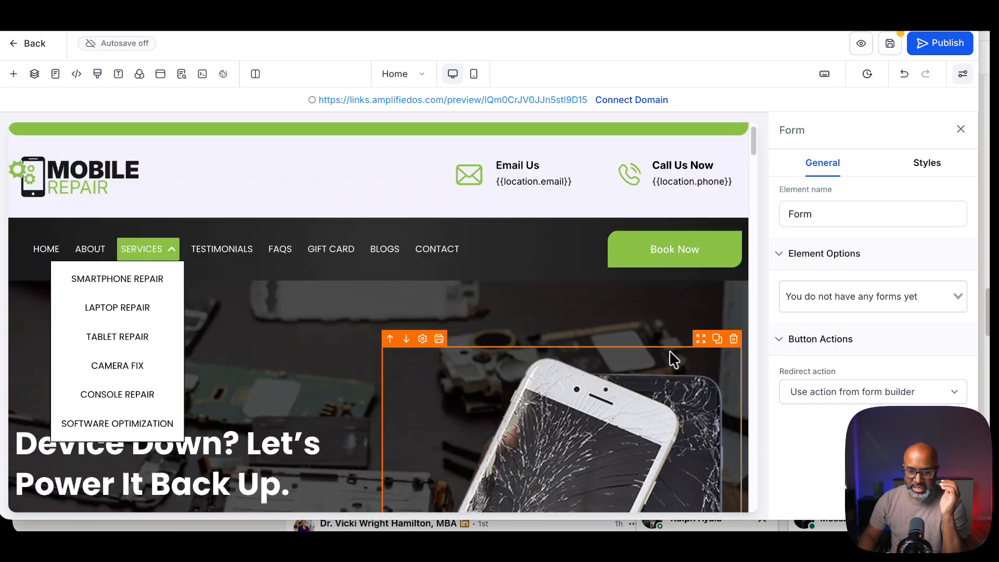
{"action": "scroll", "coordinate": [669, 351], "scroll_direction": "down", "scroll_amount": 2}
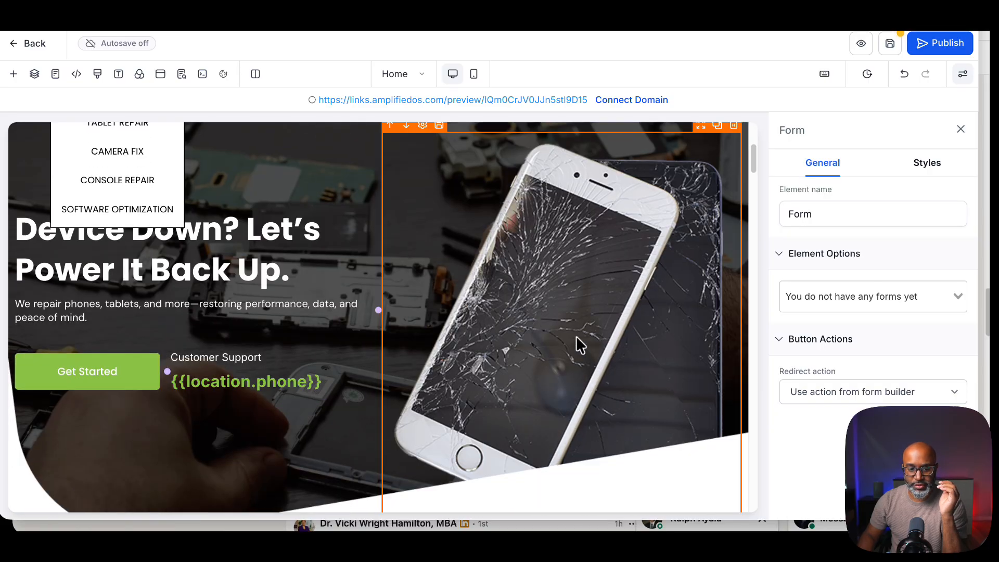
{"action": "scroll", "coordinate": [686, 355], "scroll_direction": "up", "scroll_amount": 3}
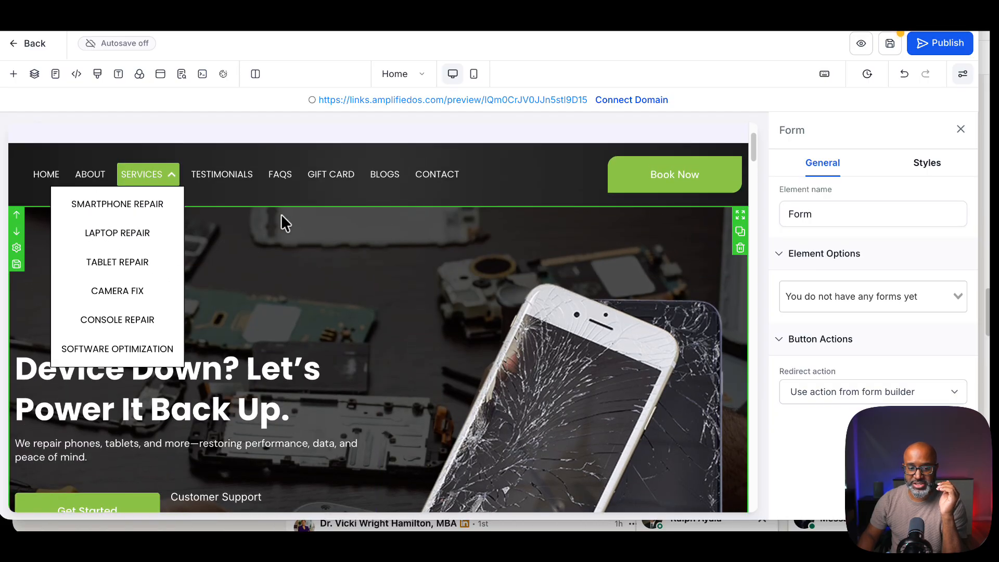
{"action": "scroll", "coordinate": [719, 354], "scroll_direction": "down", "scroll_amount": 3}
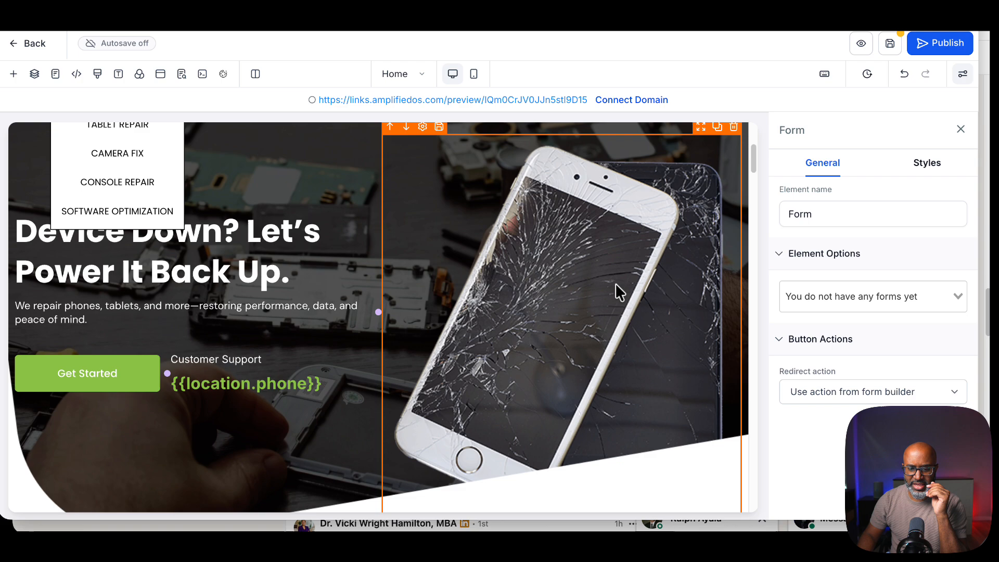
{"action": "scroll", "coordinate": [619, 270], "scroll_direction": "up", "scroll_amount": 1}
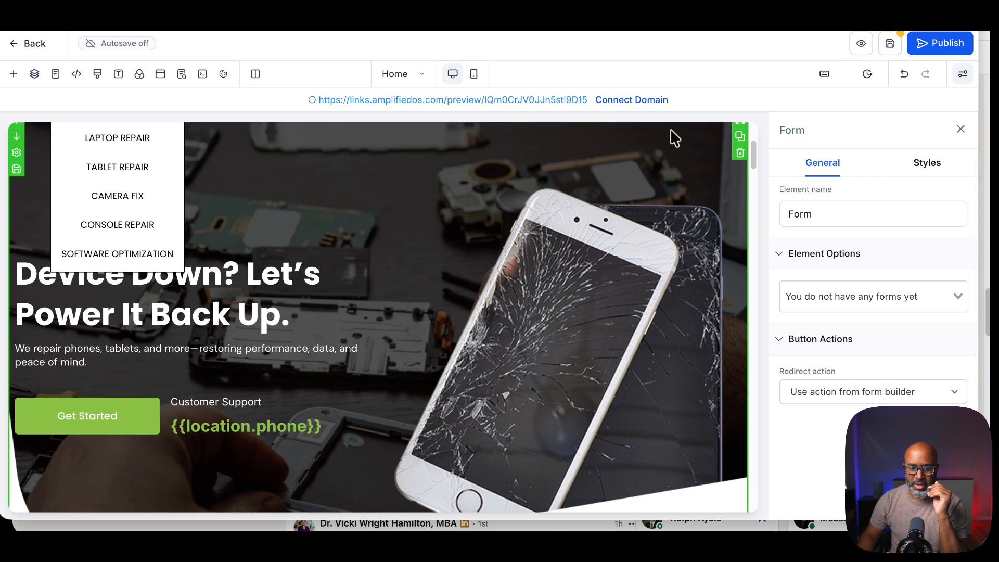
{"action": "scroll", "coordinate": [562, 354], "scroll_direction": "down", "scroll_amount": 3}
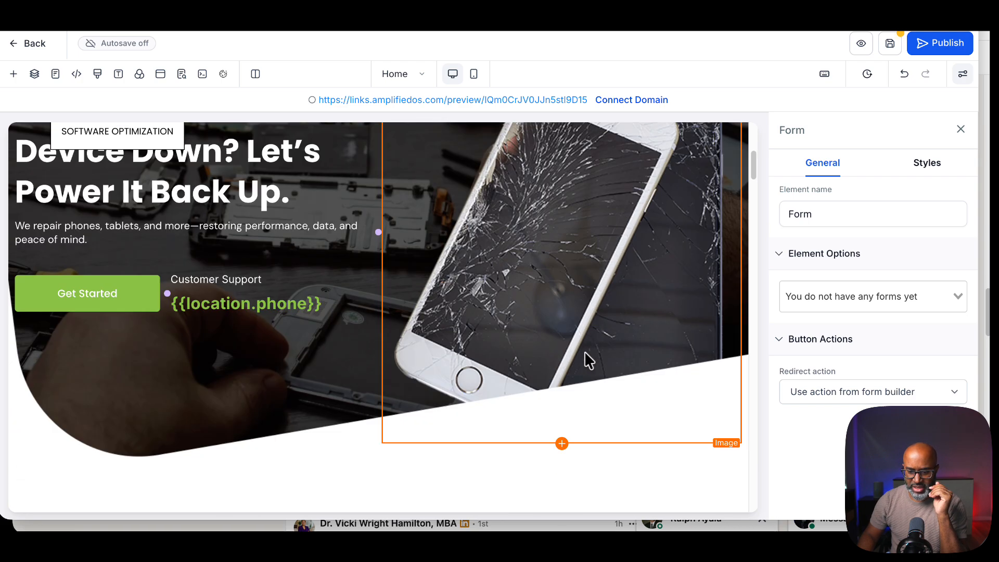
{"action": "left_click", "coordinate": [626, 232]}
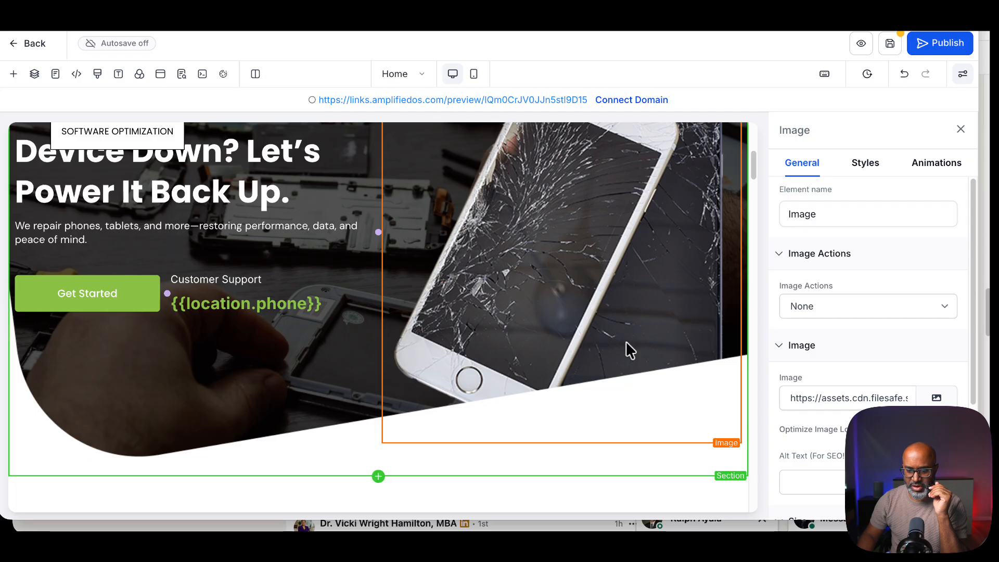
{"action": "scroll", "coordinate": [531, 398], "scroll_direction": "down", "scroll_amount": 1}
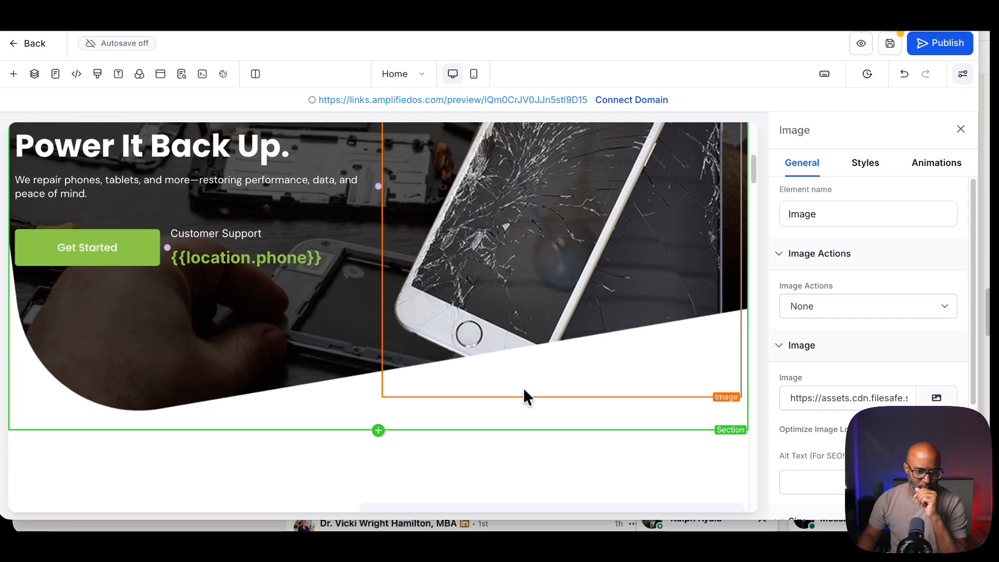
{"action": "scroll", "coordinate": [523, 388], "scroll_direction": "up", "scroll_amount": 5}
{"action": "scroll", "coordinate": [523, 388], "scroll_direction": "up", "scroll_amount": 2}
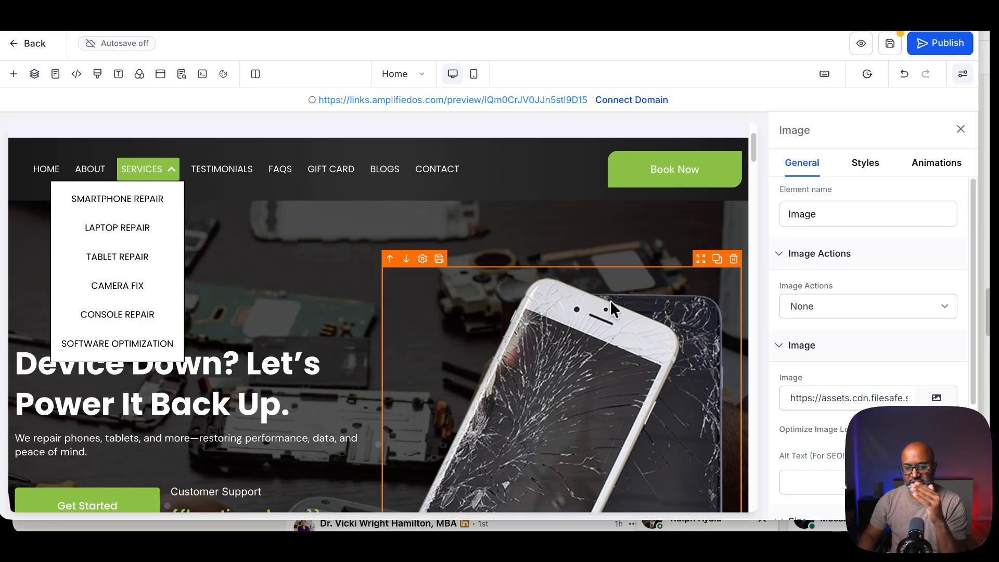
Step: Remove the background image from the hero section by clearing its image URL
{"action": "left_click", "coordinate": [598, 224]}
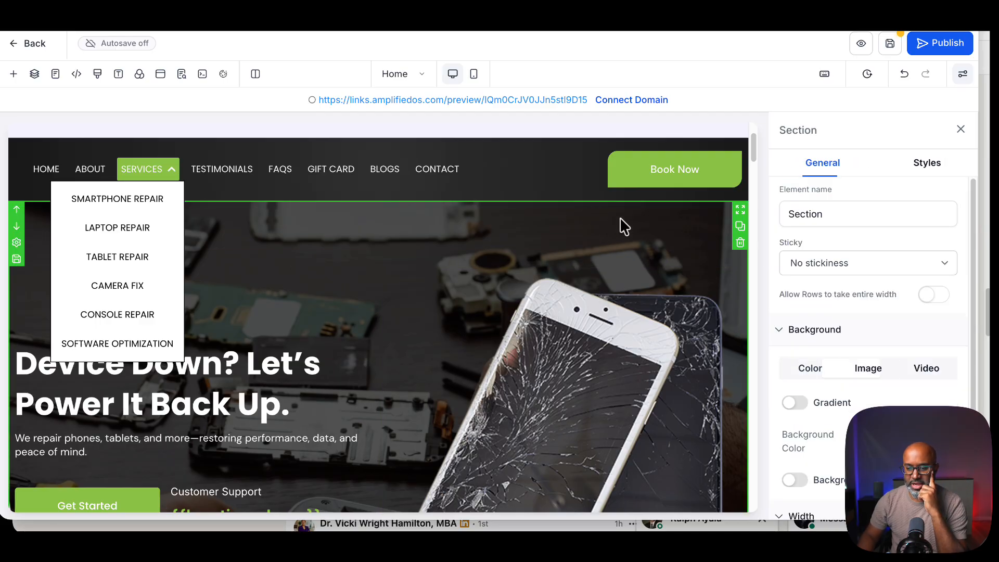
{"action": "scroll", "coordinate": [804, 343], "scroll_direction": "down", "scroll_amount": 3}
{"action": "left_click", "coordinate": [811, 249]}
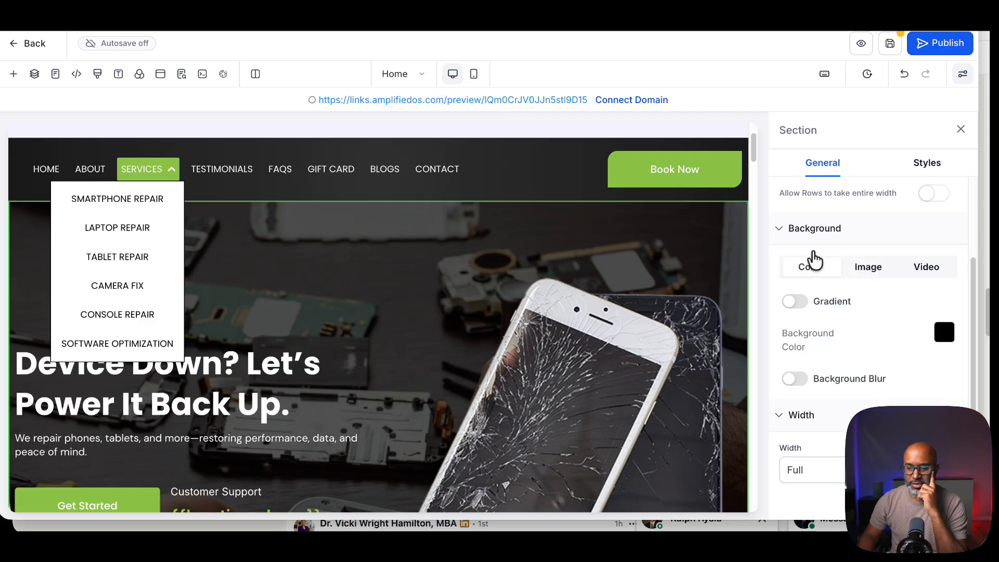
{"action": "left_click", "coordinate": [875, 268]}
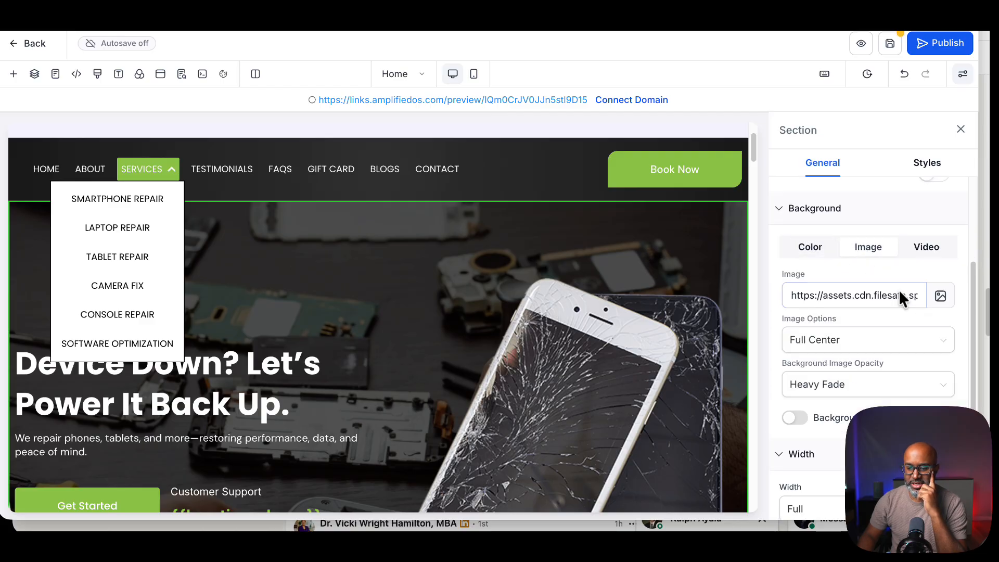
{"action": "left_click", "coordinate": [883, 295]}
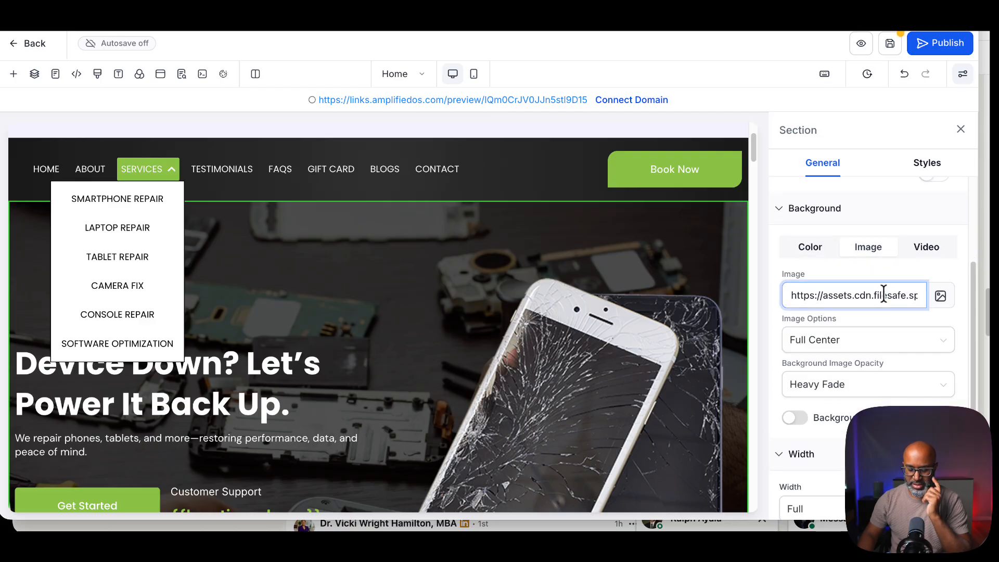
{"action": "key", "text": "ctrl+a"}
{"action": "key", "text": "ctrl+v"}
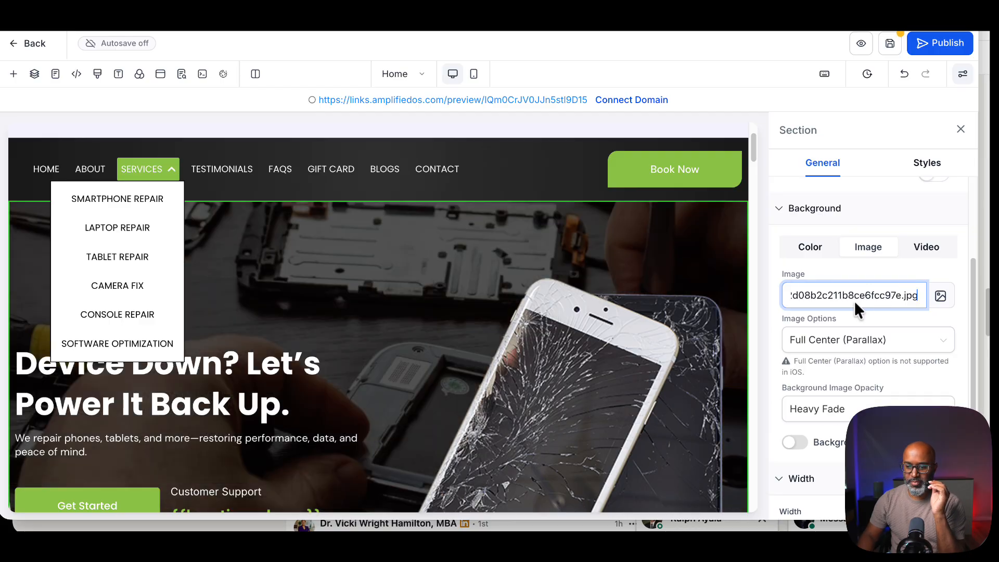
{"action": "key", "text": "ctrl+a"}
{"action": "key", "text": "BackSpace"}
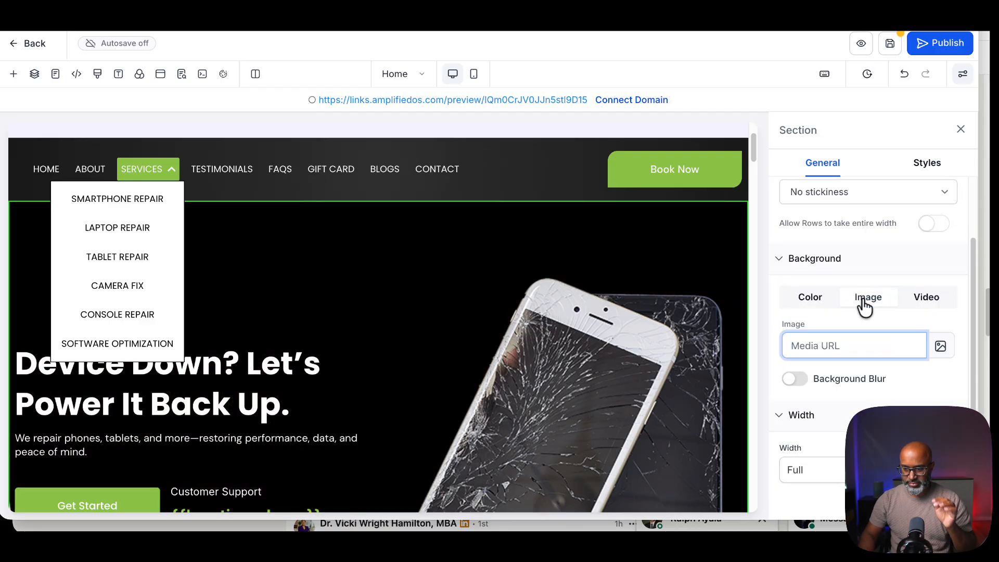
Step: Review the hero section's look against the header and inspect the cracked-phone image's settings
{"action": "scroll", "coordinate": [609, 240], "scroll_direction": "down", "scroll_amount": 2}
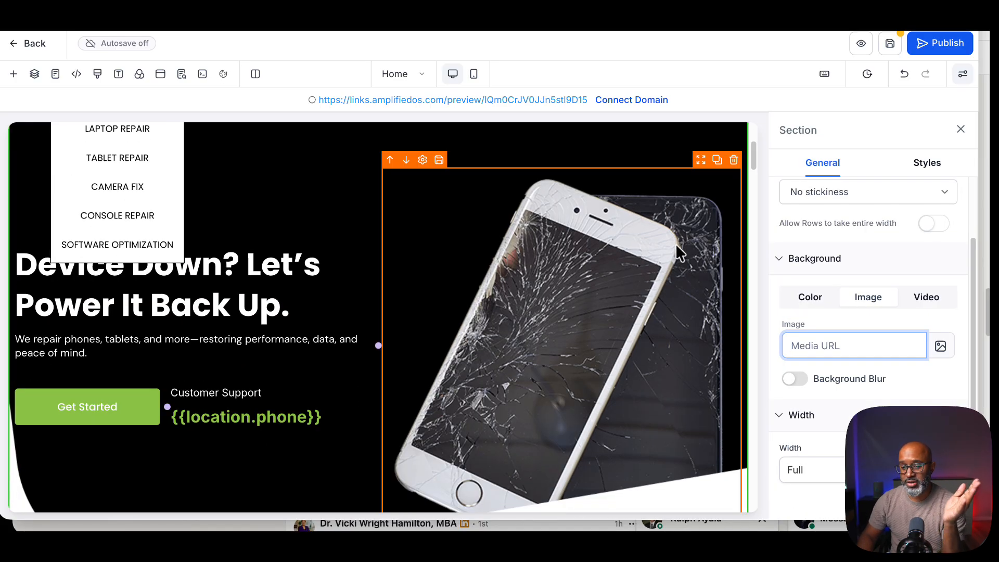
{"action": "scroll", "coordinate": [675, 244], "scroll_direction": "down", "scroll_amount": 1}
{"action": "left_click", "coordinate": [649, 245]}
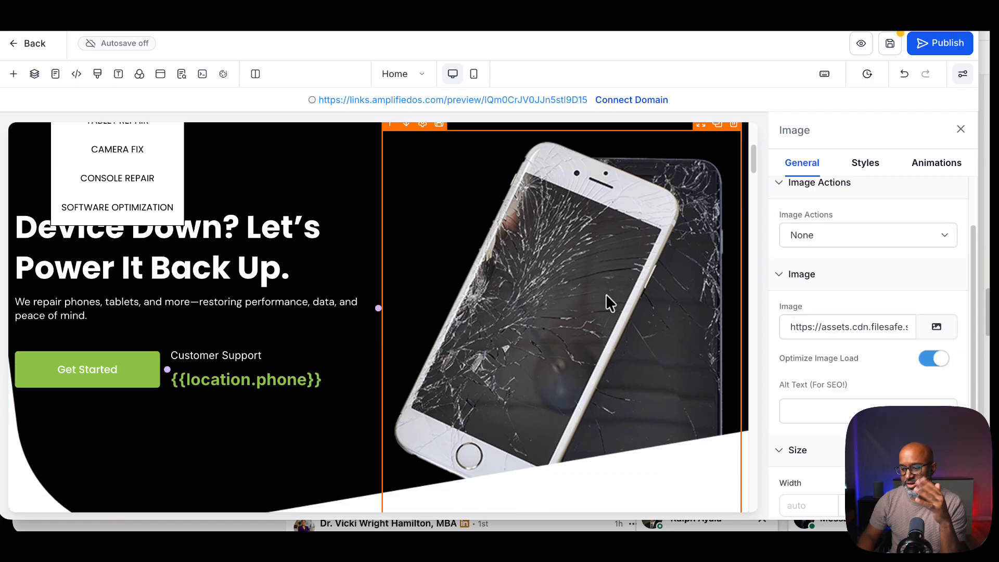
{"action": "scroll", "coordinate": [543, 292], "scroll_direction": "up", "scroll_amount": 4}
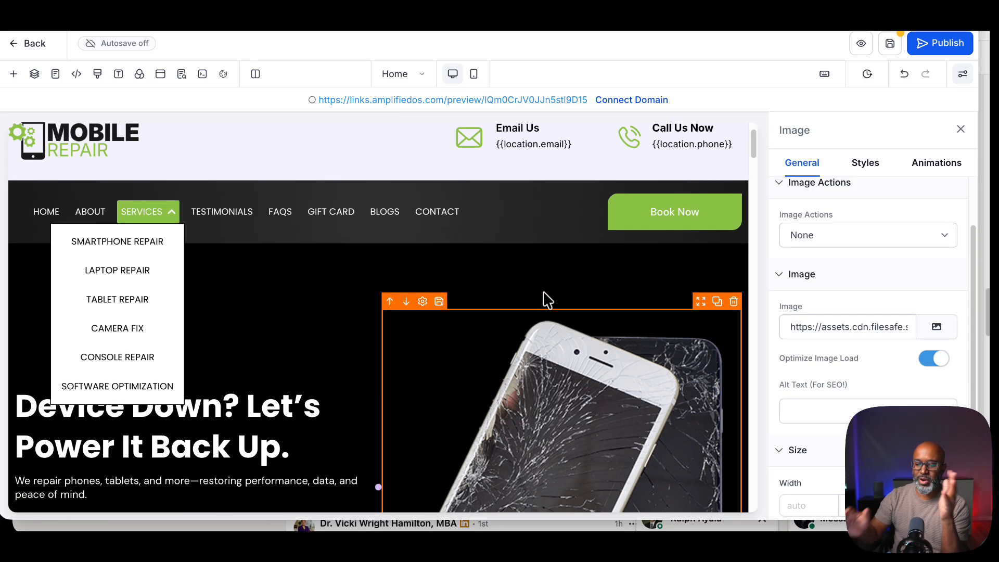
{"action": "scroll", "coordinate": [545, 299], "scroll_direction": "down", "scroll_amount": 4}
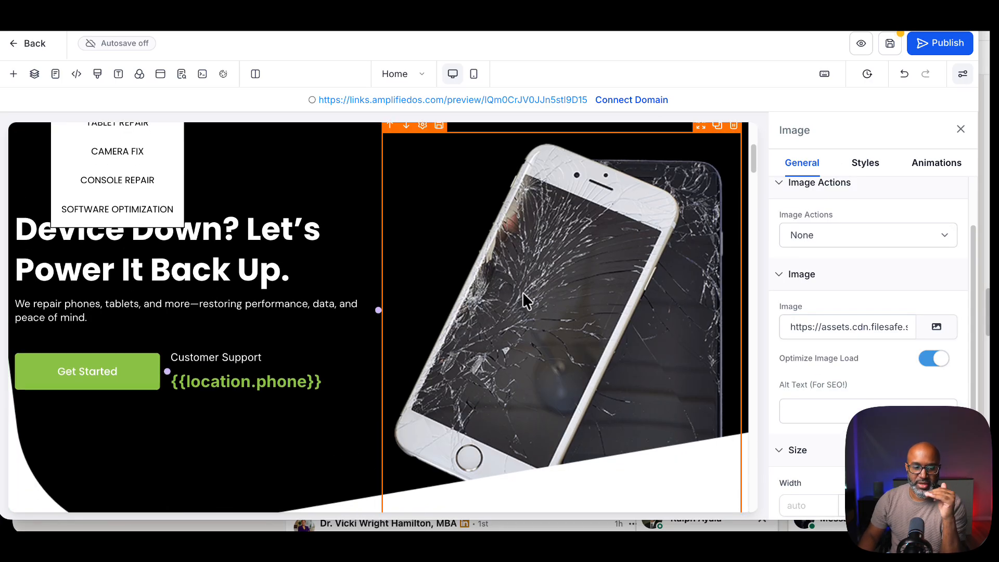
{"action": "scroll", "coordinate": [676, 283], "scroll_direction": "up", "scroll_amount": 1}
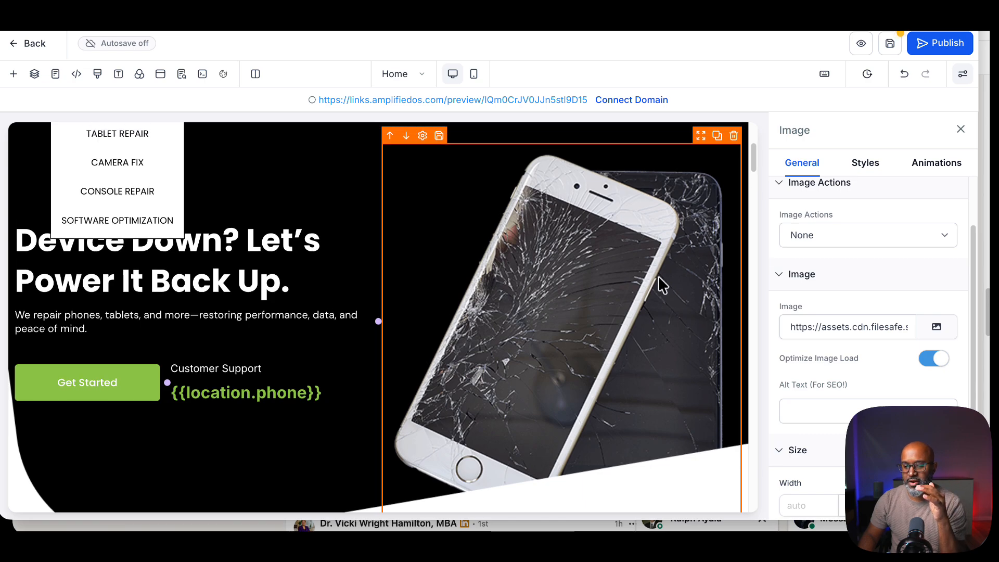
Step: Examine the page from the header through the Driven By Quality, Our Work Process and Trusted By Thousands sections
{"action": "scroll", "coordinate": [655, 304], "scroll_direction": "down", "scroll_amount": 12}
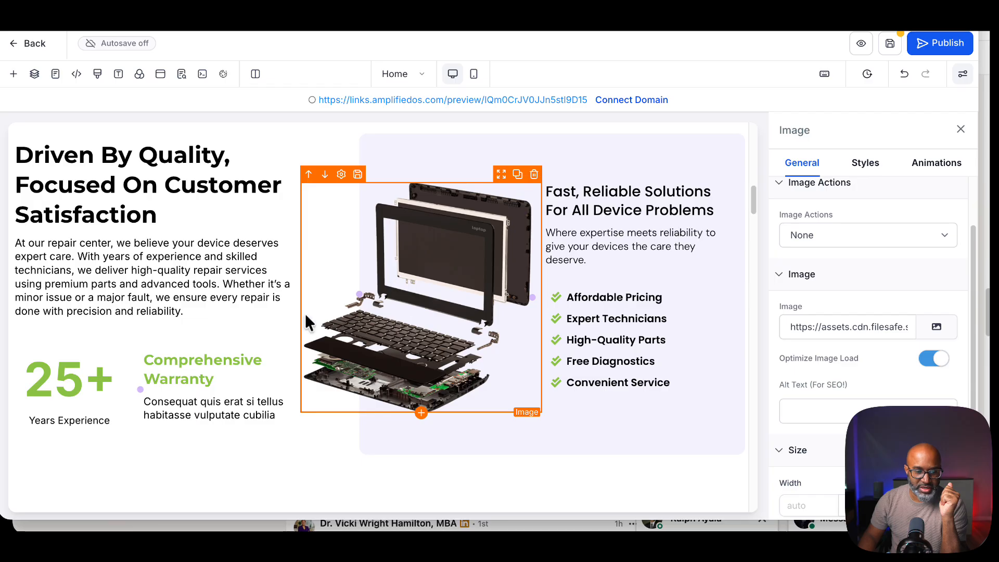
{"action": "scroll", "coordinate": [697, 380], "scroll_direction": "down", "scroll_amount": 2}
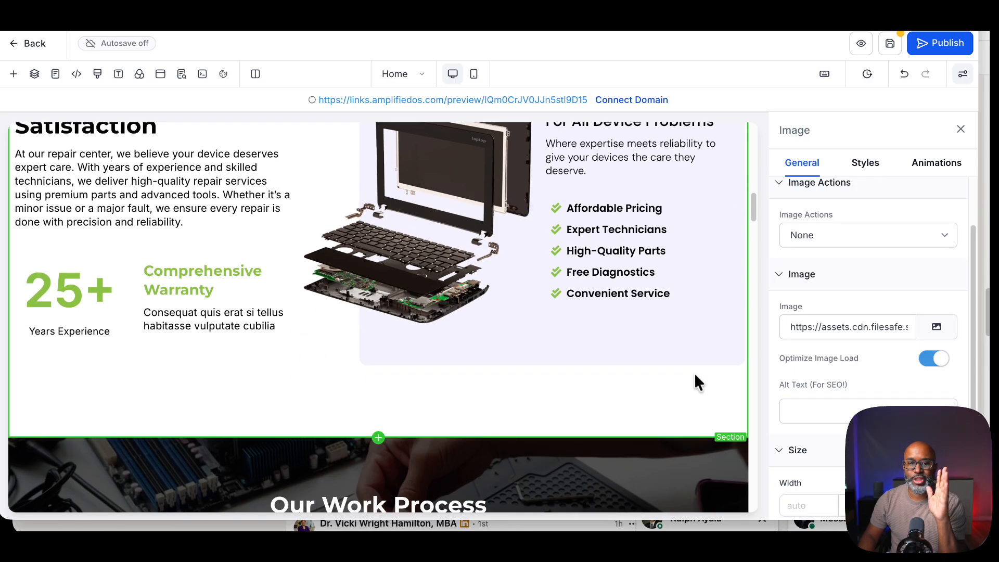
{"action": "scroll", "coordinate": [694, 372], "scroll_direction": "up", "scroll_amount": 2}
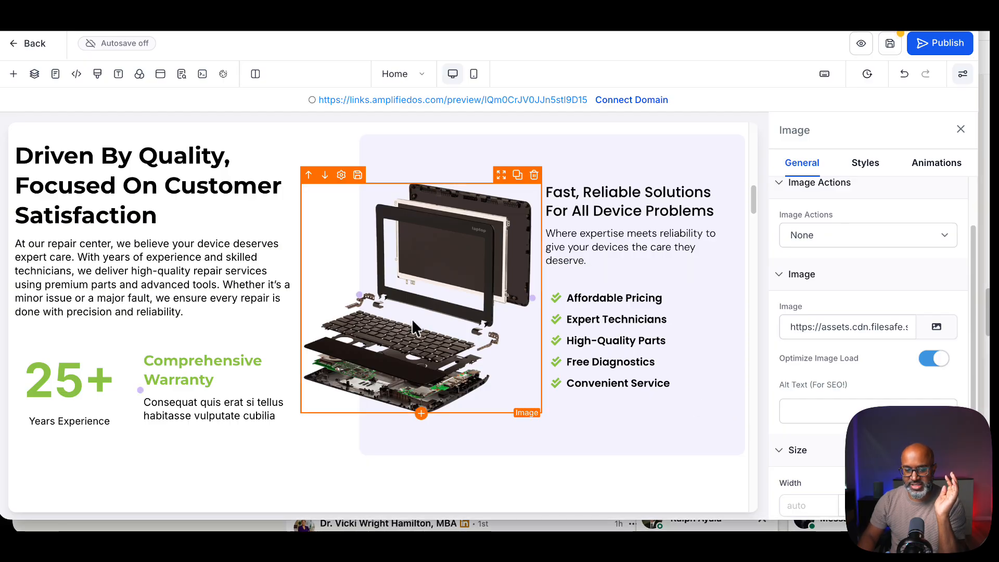
{"action": "scroll", "coordinate": [412, 321], "scroll_direction": "up", "scroll_amount": 3}
{"action": "scroll", "coordinate": [412, 319], "scroll_direction": "up", "scroll_amount": 12}
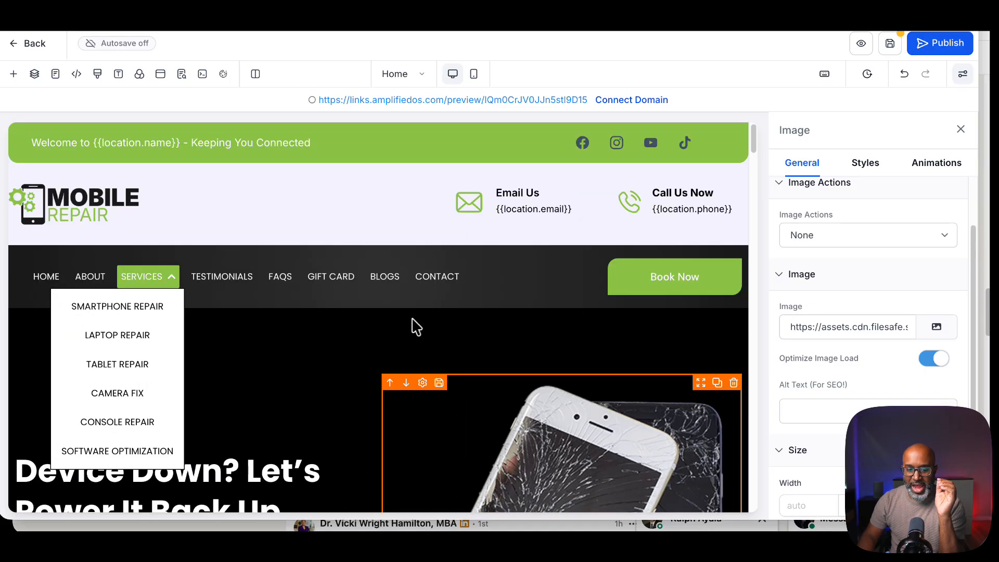
{"action": "scroll", "coordinate": [412, 319], "scroll_direction": "down", "scroll_amount": 1}
{"action": "scroll", "coordinate": [413, 321], "scroll_direction": "up", "scroll_amount": 1}
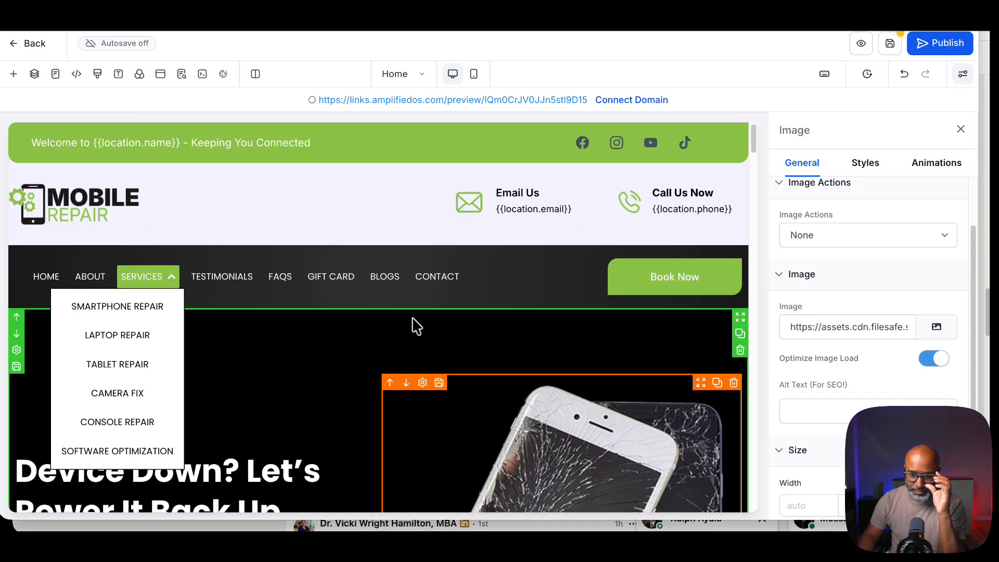
{"action": "scroll", "coordinate": [355, 335], "scroll_direction": "down", "scroll_amount": 15}
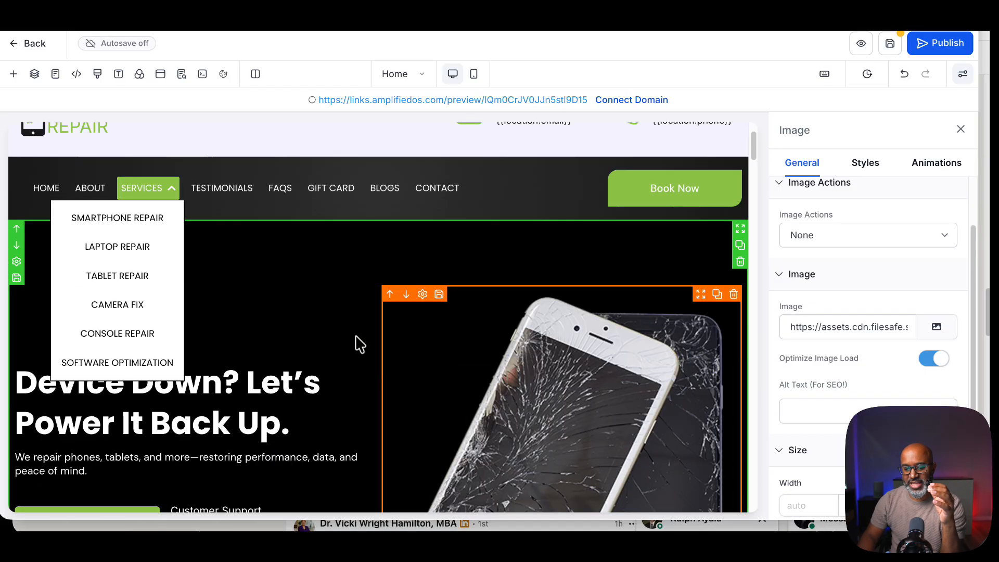
{"action": "scroll", "coordinate": [355, 335], "scroll_direction": "down", "scroll_amount": 10}
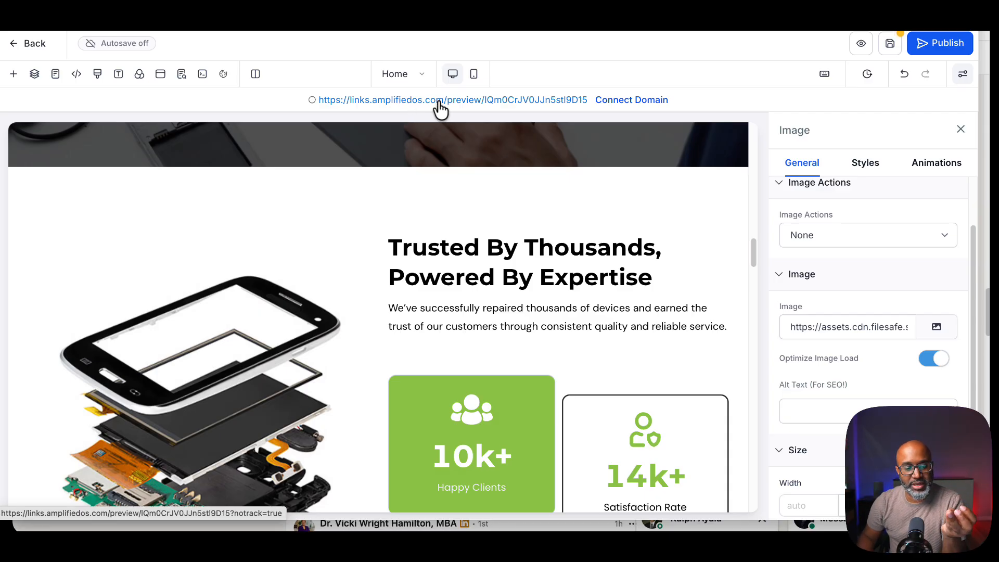
Step: Examine the statistics counters and the Expert Repair Services cards, and select the Smartphone Repair card's icon image
{"action": "scroll", "coordinate": [523, 266], "scroll_direction": "down", "scroll_amount": 7}
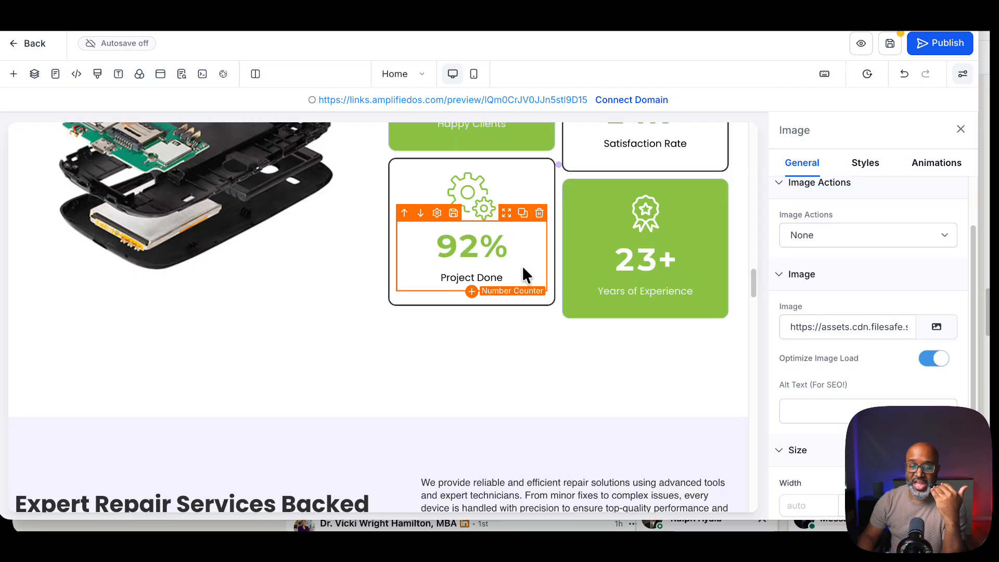
{"action": "scroll", "coordinate": [523, 268], "scroll_direction": "down", "scroll_amount": 4}
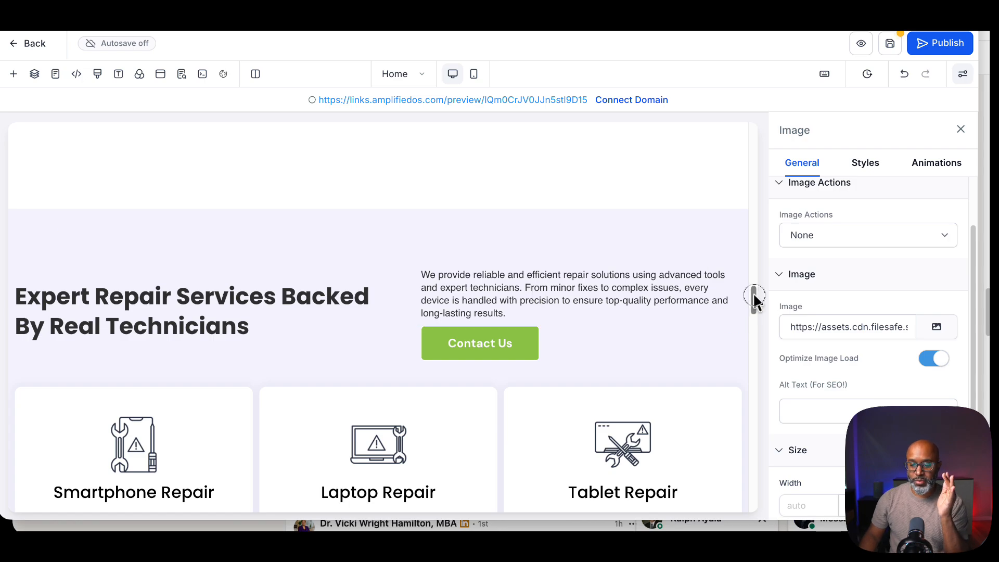
{"action": "left_click_drag", "start_coordinate": [753, 297], "coordinate": [760, 317]}
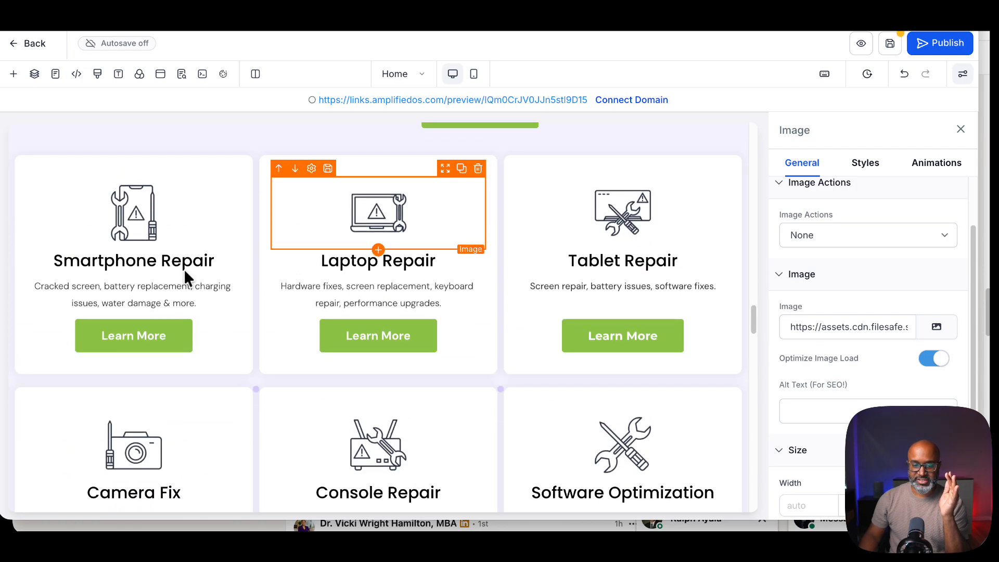
{"action": "scroll", "coordinate": [657, 384], "scroll_direction": "down", "scroll_amount": 3}
{"action": "scroll", "coordinate": [561, 259], "scroll_direction": "up", "scroll_amount": 2}
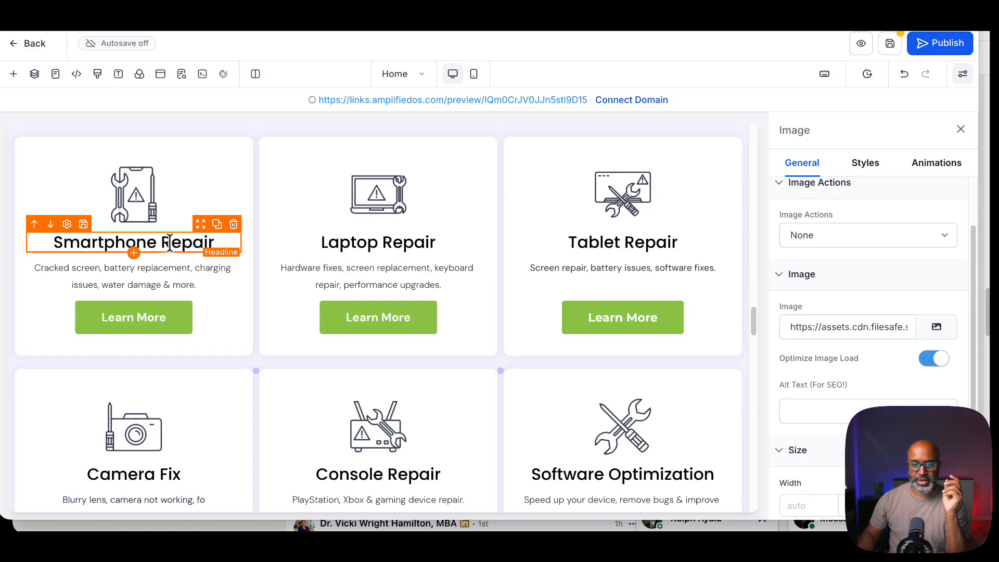
{"action": "scroll", "coordinate": [709, 302], "scroll_direction": "up", "scroll_amount": 1}
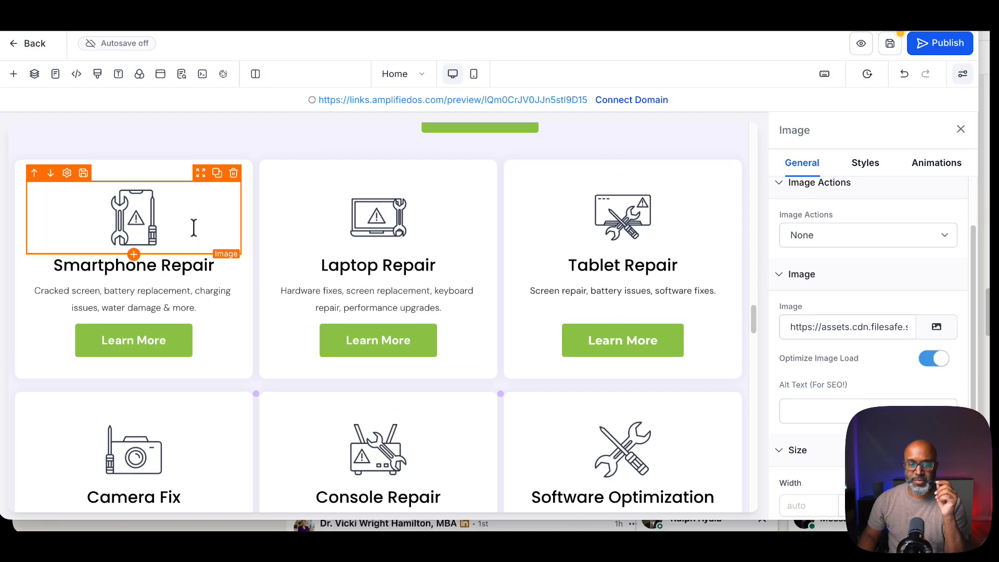
{"action": "left_click", "coordinate": [125, 222]}
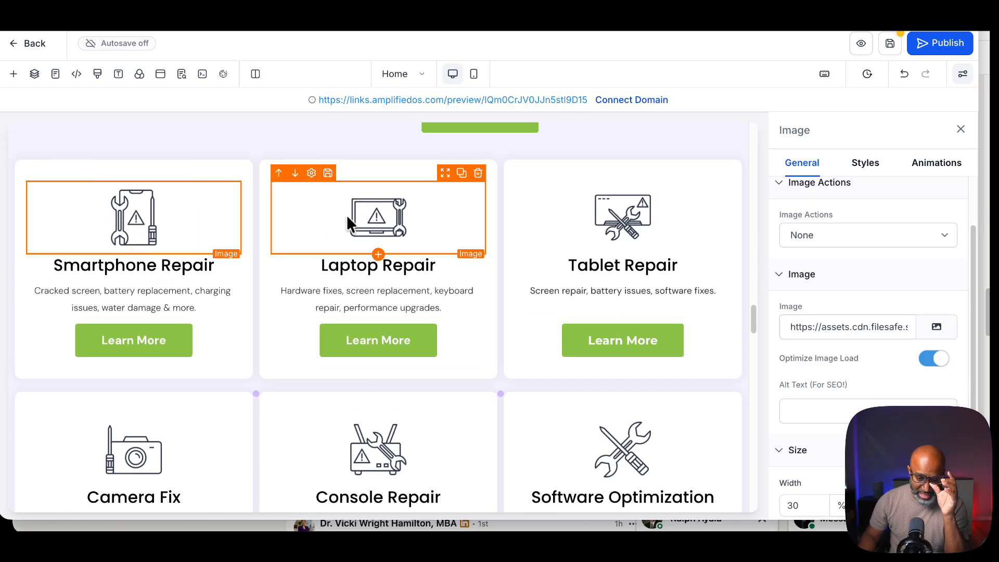
Step: Review the rest of the Home page from the repair service cards through the call banner, Fast Repairs, testimonials and FAQ sections to the footer
{"action": "scroll", "coordinate": [547, 285], "scroll_direction": "down", "scroll_amount": 5}
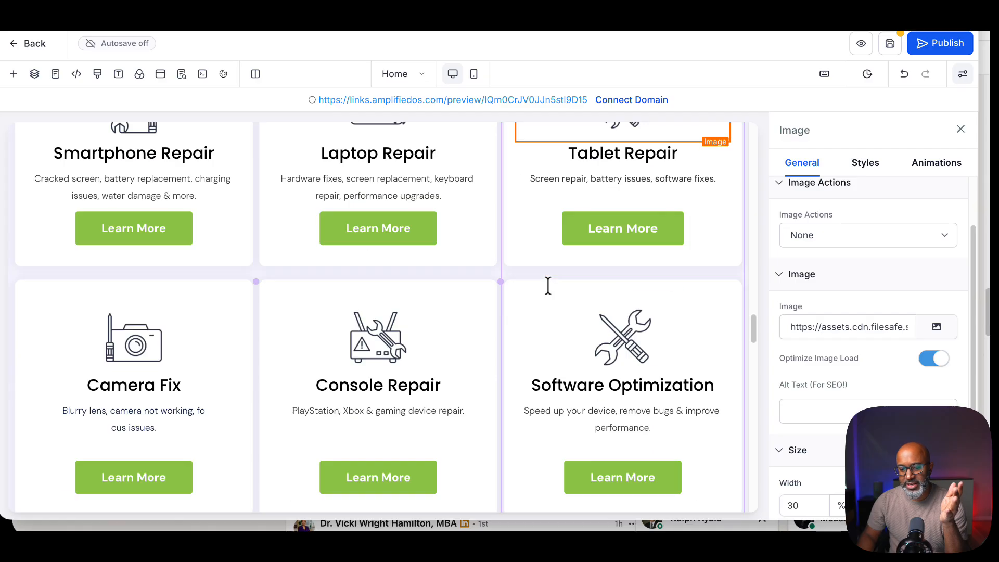
{"action": "scroll", "coordinate": [548, 282], "scroll_direction": "down", "scroll_amount": 5}
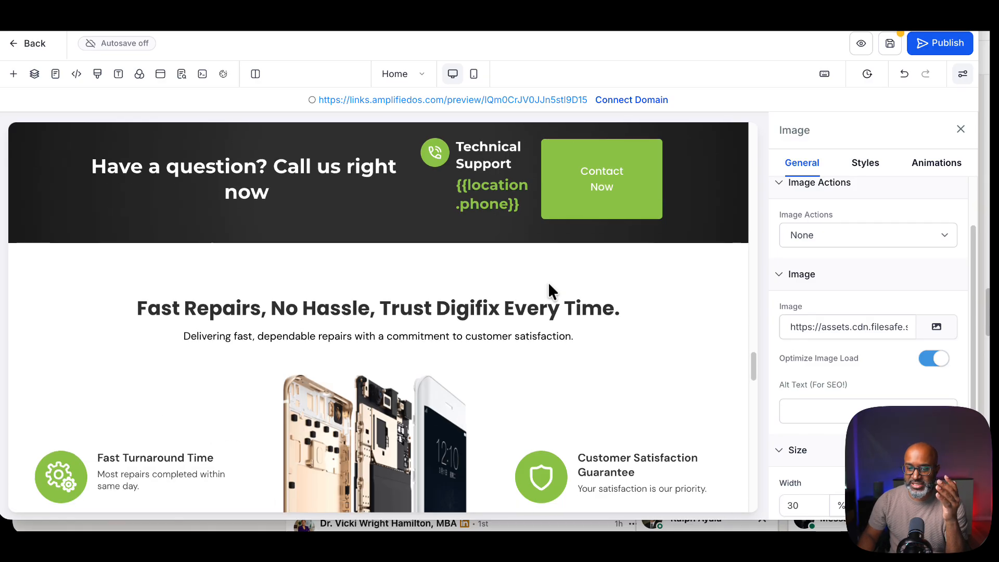
{"action": "scroll", "coordinate": [546, 280], "scroll_direction": "down", "scroll_amount": 4}
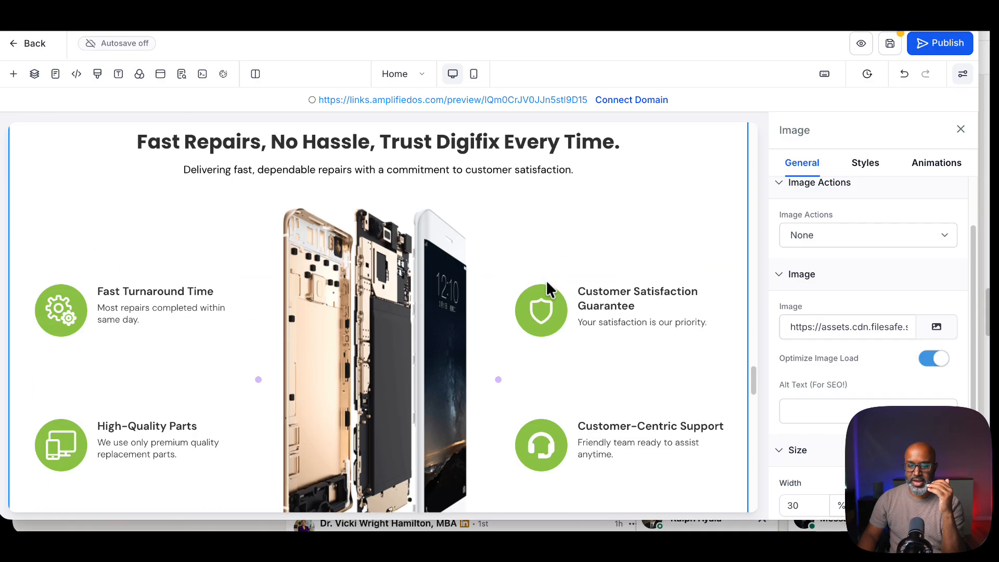
{"action": "scroll", "coordinate": [545, 279], "scroll_direction": "down", "scroll_amount": 5}
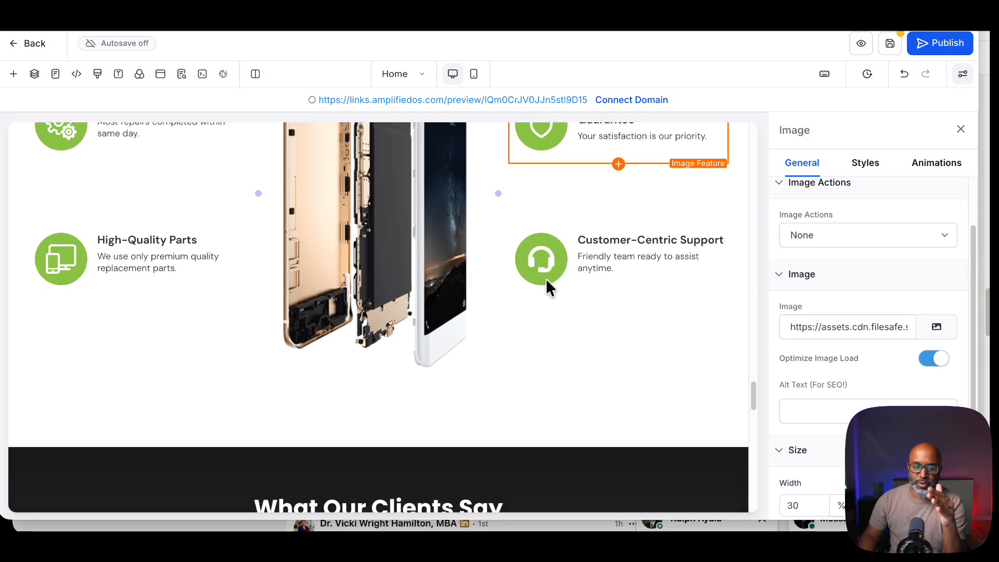
{"action": "scroll", "coordinate": [523, 266], "scroll_direction": "up", "scroll_amount": 4}
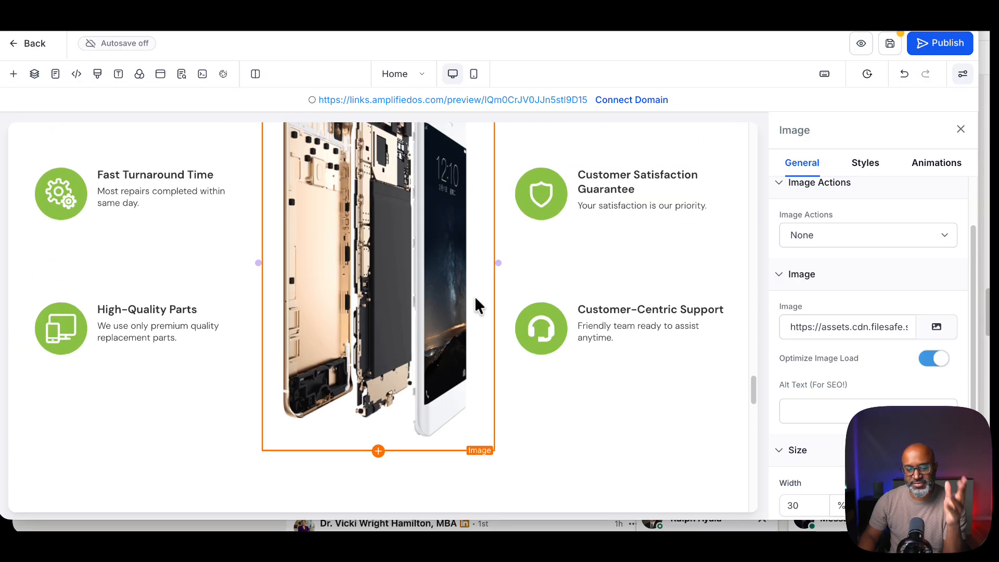
{"action": "scroll", "coordinate": [475, 298], "scroll_direction": "up", "scroll_amount": 2}
{"action": "scroll", "coordinate": [475, 298], "scroll_direction": "down", "scroll_amount": 6}
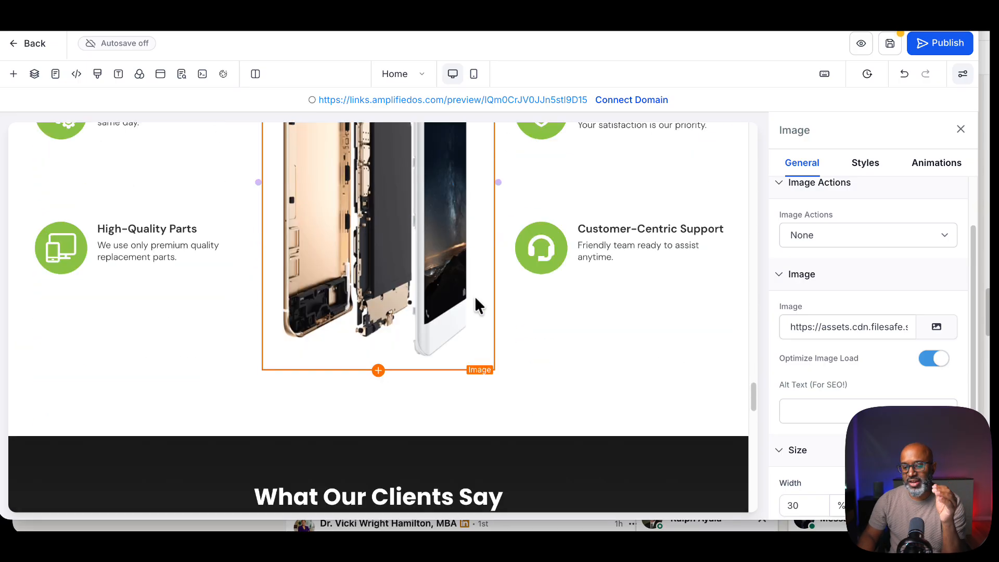
{"action": "scroll", "coordinate": [504, 294], "scroll_direction": "down", "scroll_amount": 8}
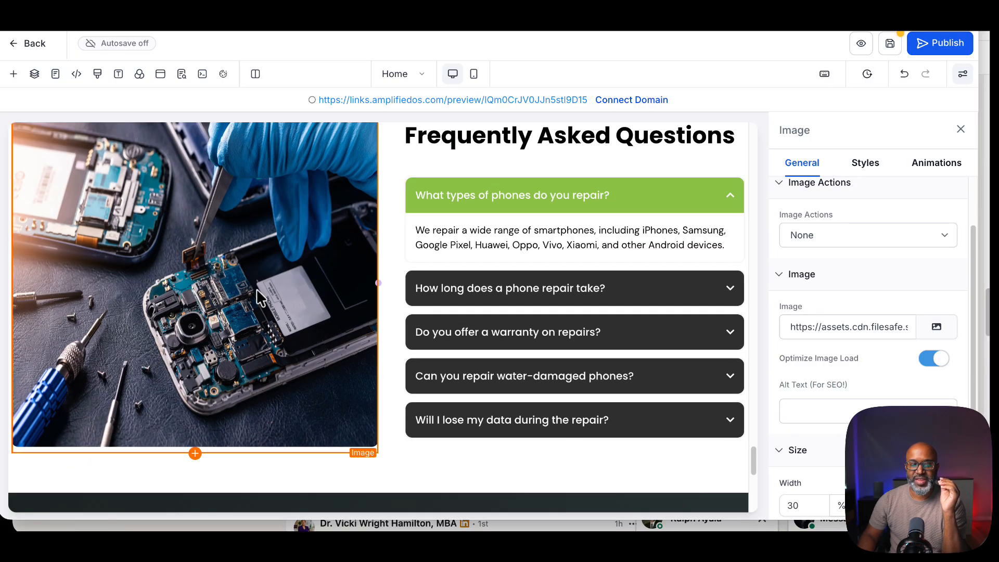
{"action": "scroll", "coordinate": [395, 284], "scroll_direction": "up", "scroll_amount": 1}
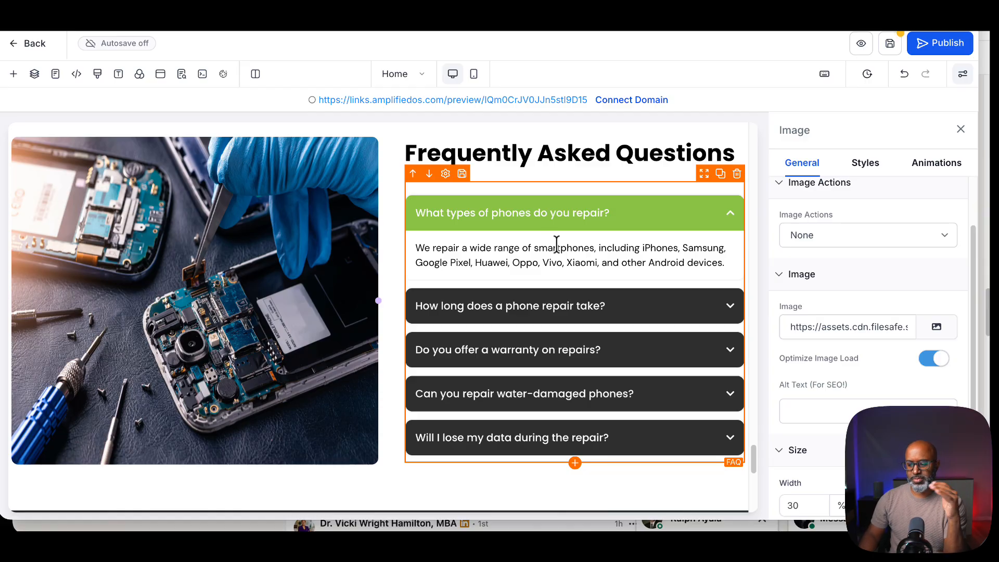
{"action": "scroll", "coordinate": [557, 243], "scroll_direction": "down", "scroll_amount": 6}
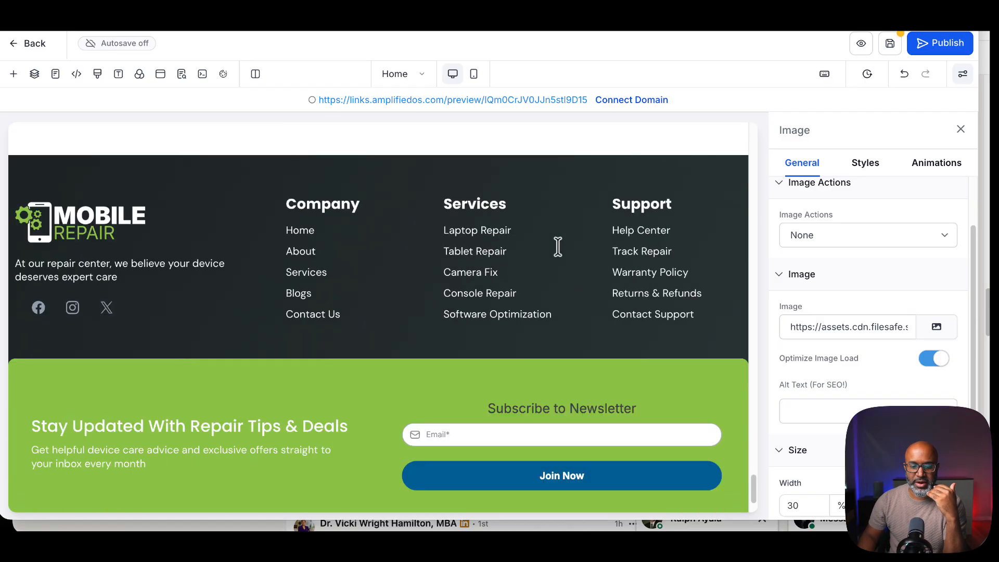
Step: Switch from the Home page to the About Us page, discarding the unsaved changes
{"action": "scroll", "coordinate": [557, 244], "scroll_direction": "up", "scroll_amount": 12}
{"action": "scroll", "coordinate": [557, 246], "scroll_direction": "up", "scroll_amount": 12}
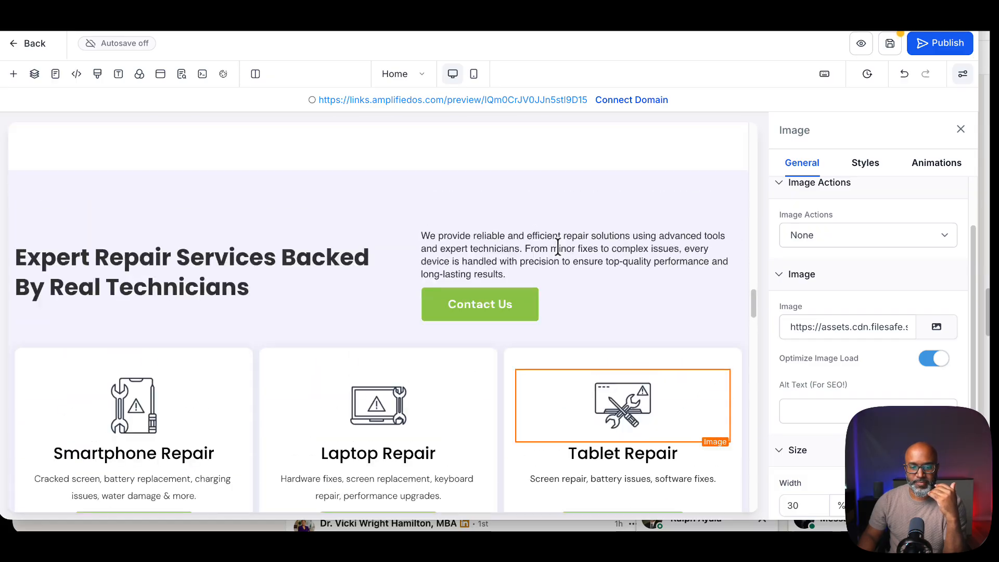
{"action": "scroll", "coordinate": [557, 245], "scroll_direction": "up", "scroll_amount": 15}
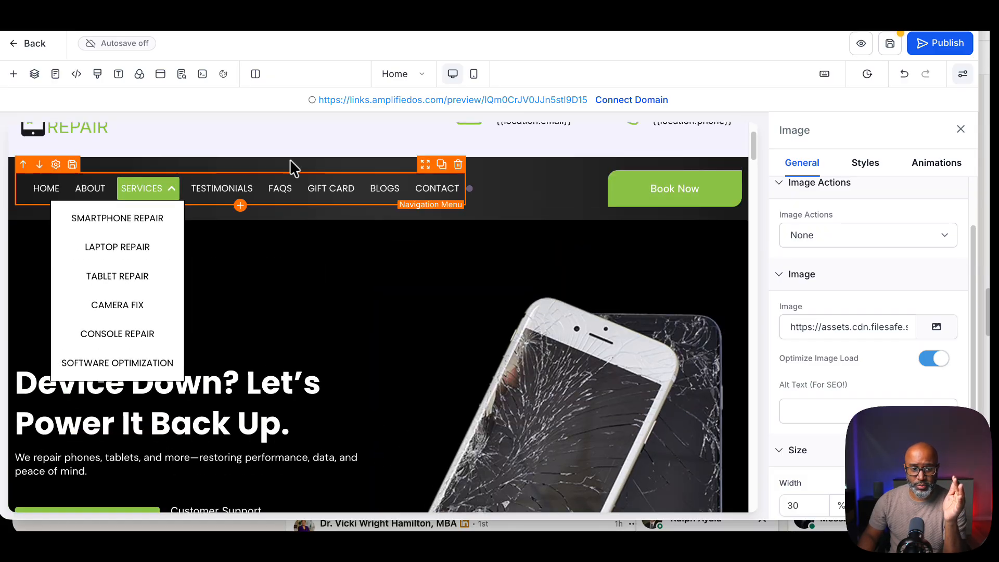
{"action": "left_click", "coordinate": [403, 78]}
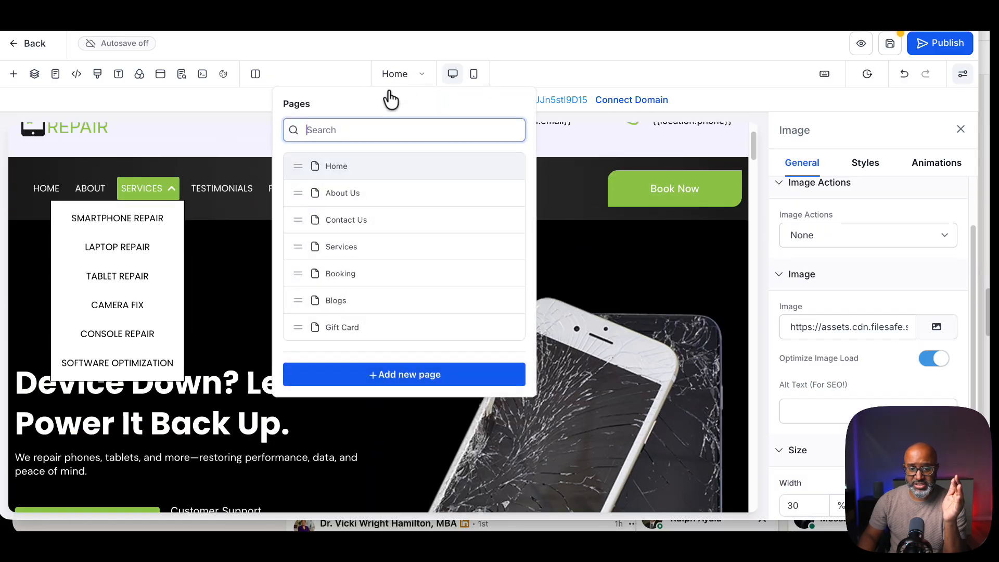
{"action": "left_click", "coordinate": [339, 197]}
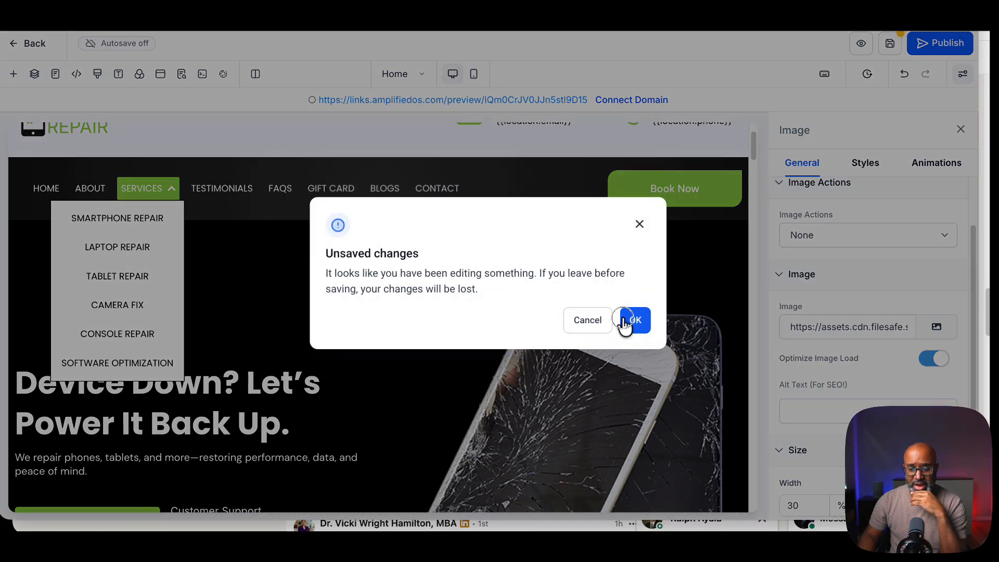
{"action": "left_click", "coordinate": [624, 323]}
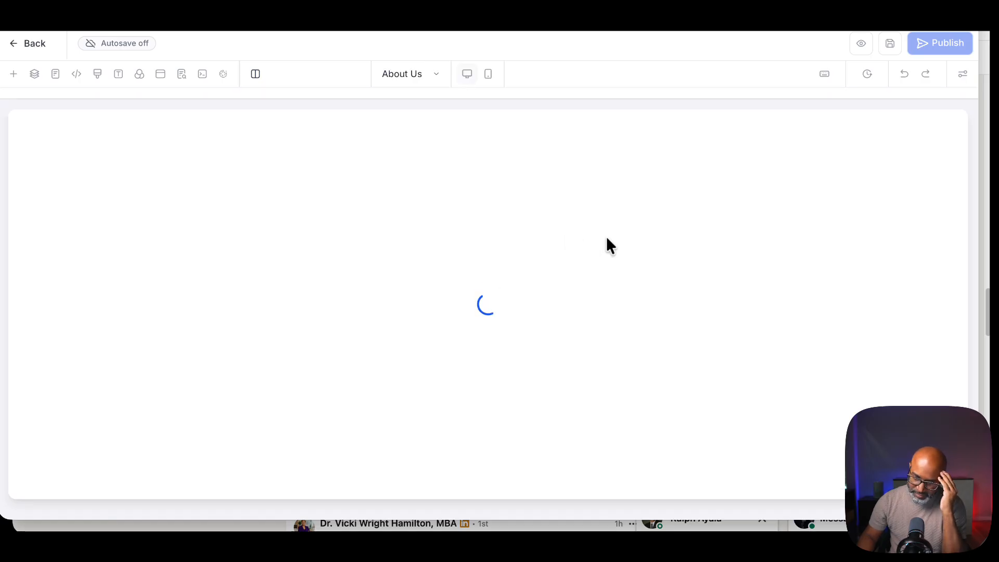
Step: Examine the About Us page from More About Us through mission, vision, counters, support banner and testimonials to the FAQ section
{"action": "scroll", "coordinate": [749, 346], "scroll_direction": "down", "scroll_amount": 4}
{"action": "scroll", "coordinate": [750, 347], "scroll_direction": "down", "scroll_amount": 15}
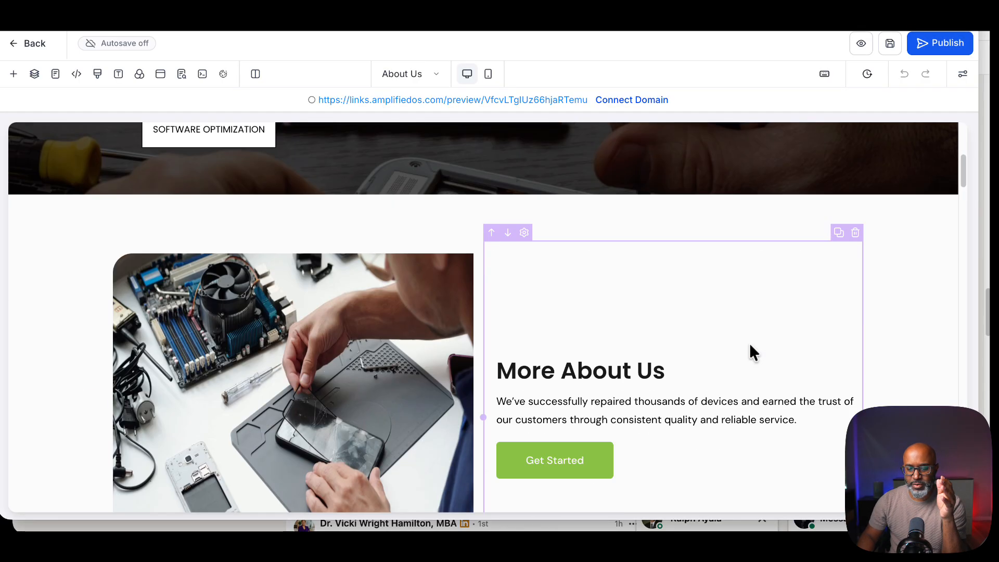
{"action": "scroll", "coordinate": [749, 343], "scroll_direction": "down", "scroll_amount": 13}
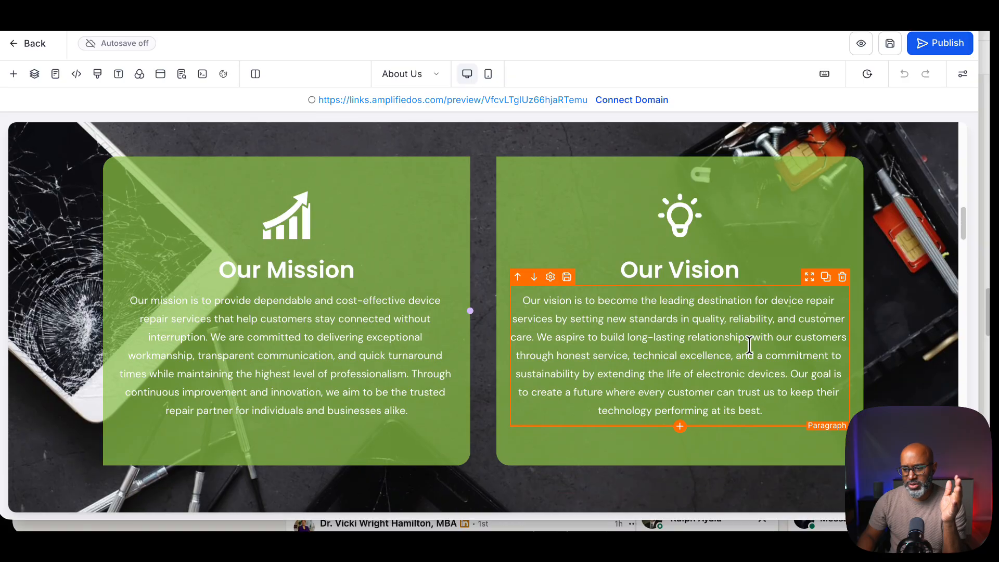
{"action": "scroll", "coordinate": [748, 341], "scroll_direction": "down", "scroll_amount": 6}
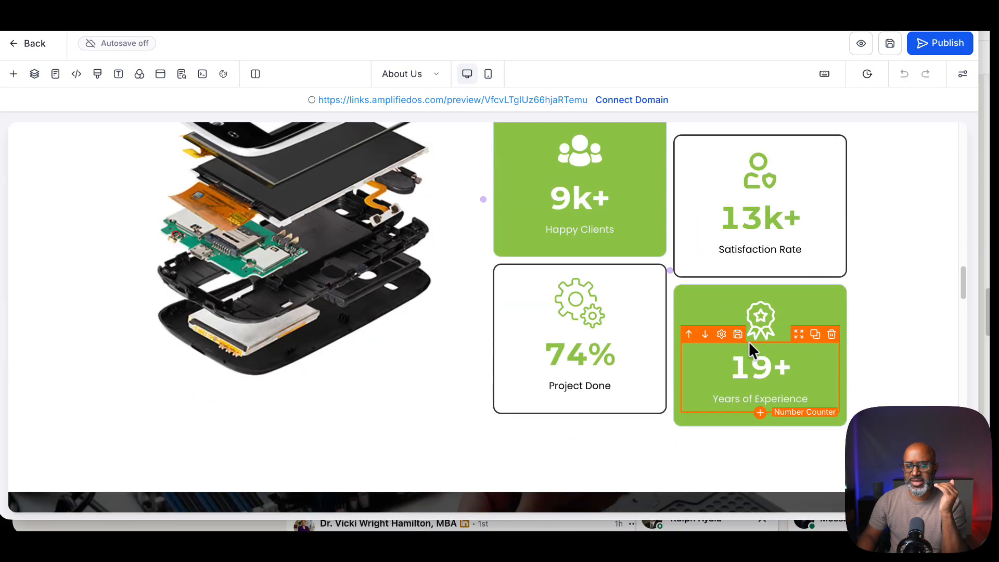
{"action": "scroll", "coordinate": [749, 341], "scroll_direction": "down", "scroll_amount": 5}
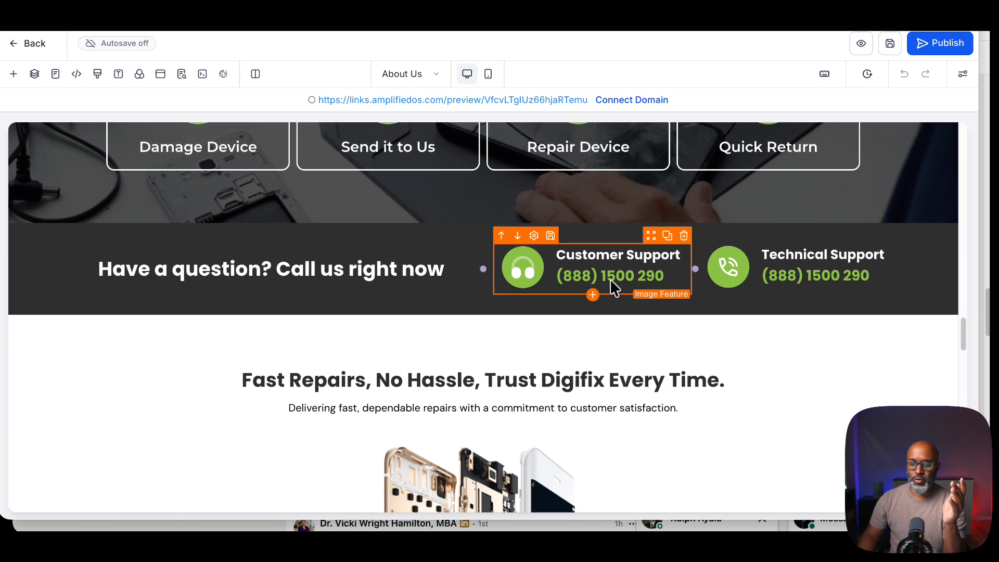
{"action": "scroll", "coordinate": [694, 350], "scroll_direction": "down", "scroll_amount": 3}
{"action": "scroll", "coordinate": [695, 355], "scroll_direction": "down", "scroll_amount": 4}
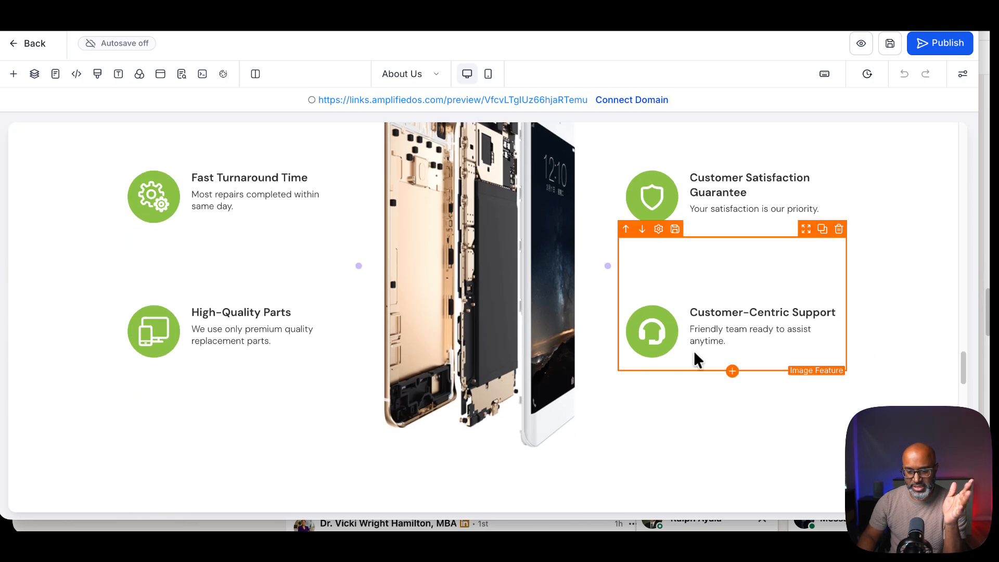
{"action": "scroll", "coordinate": [694, 351], "scroll_direction": "down", "scroll_amount": 8}
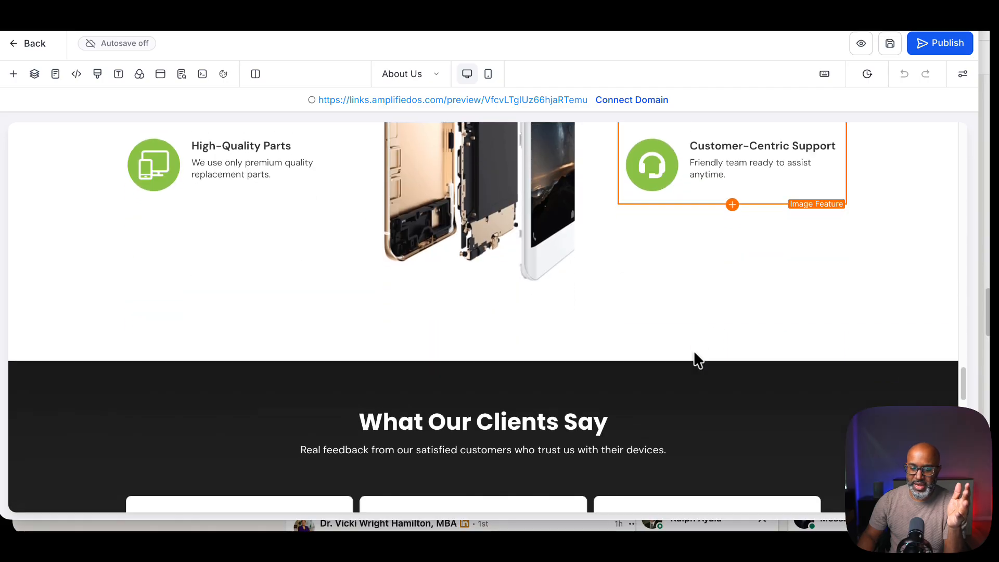
{"action": "scroll", "coordinate": [694, 352], "scroll_direction": "down", "scroll_amount": 7}
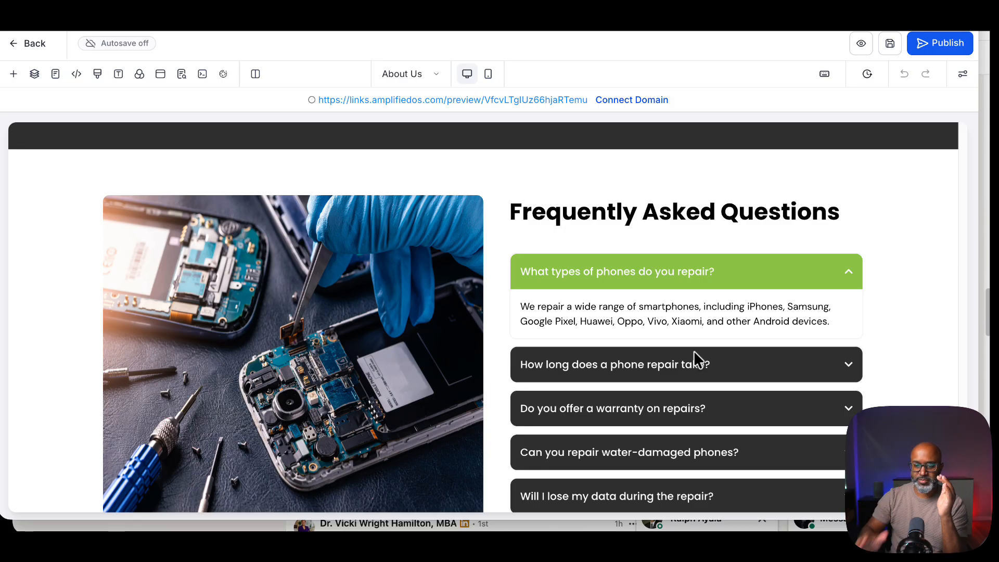
Step: Inspect the FAQ element's font, list item and color settings, and select the answer text under "What types of phones do you repair?"
{"action": "left_click", "coordinate": [658, 319]}
{"action": "scroll", "coordinate": [865, 375], "scroll_direction": "down", "scroll_amount": 4}
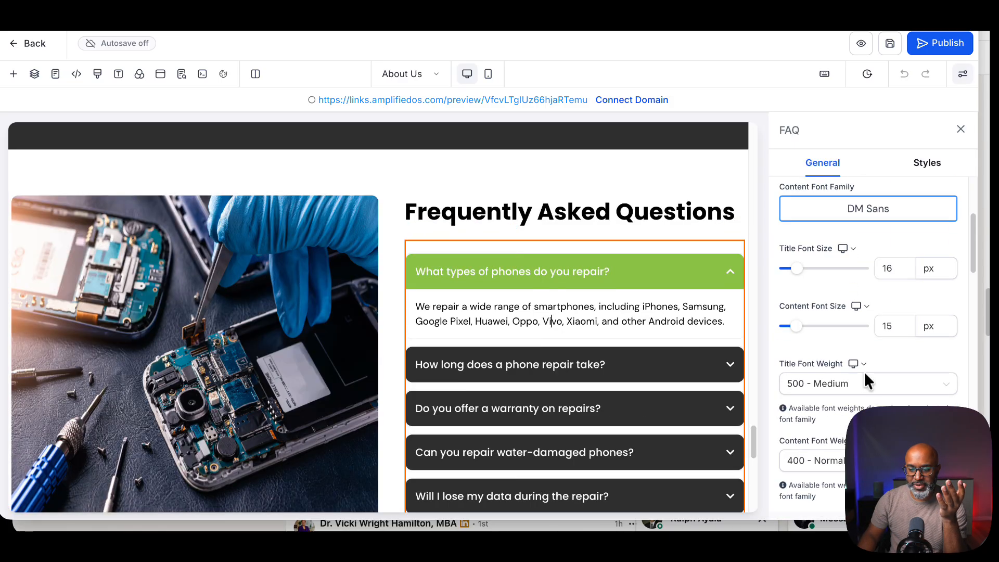
{"action": "scroll", "coordinate": [864, 370], "scroll_direction": "down", "scroll_amount": 5}
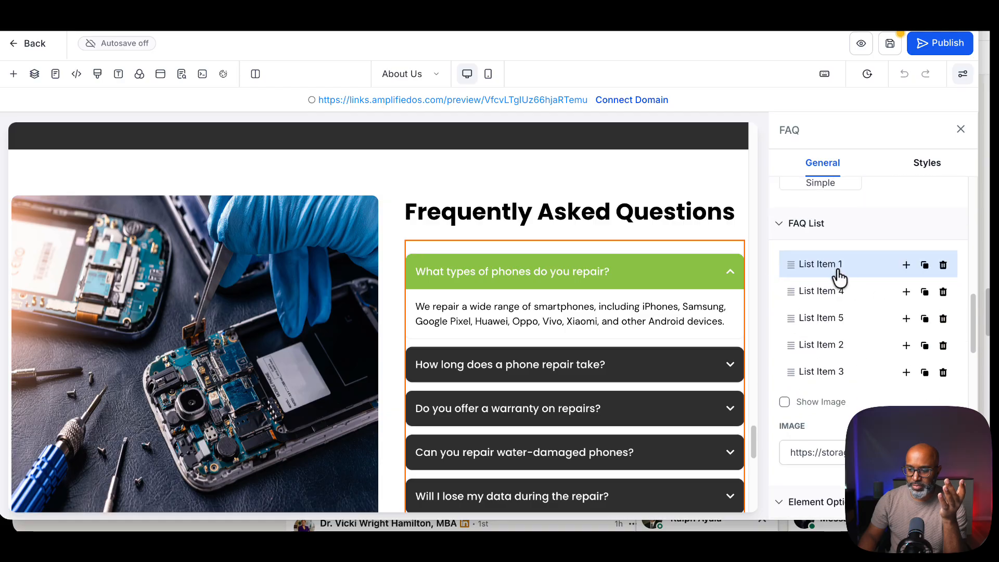
{"action": "scroll", "coordinate": [875, 417], "scroll_direction": "down", "scroll_amount": 8}
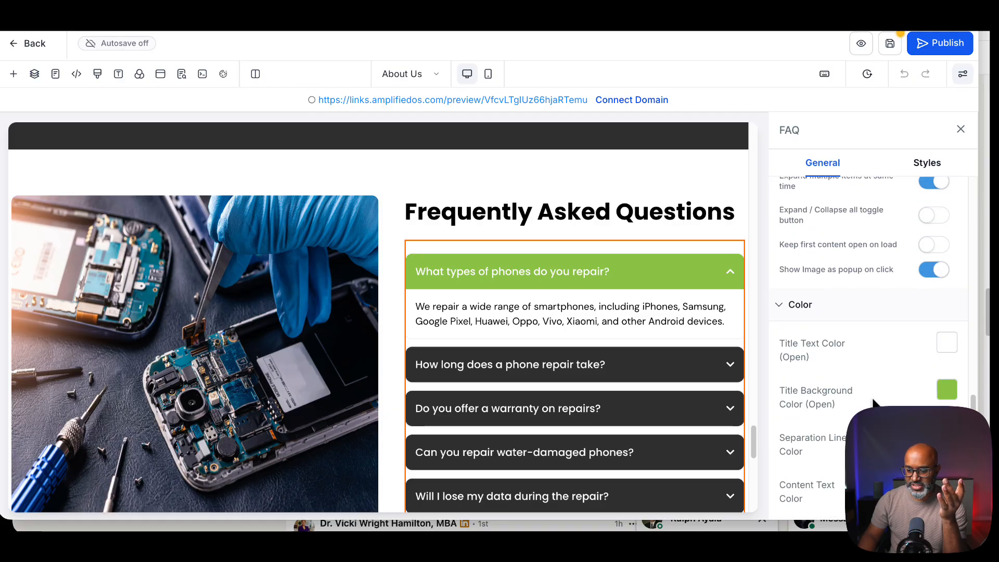
{"action": "scroll", "coordinate": [874, 403], "scroll_direction": "down", "scroll_amount": 3}
{"action": "triple_click", "coordinate": [566, 315]}
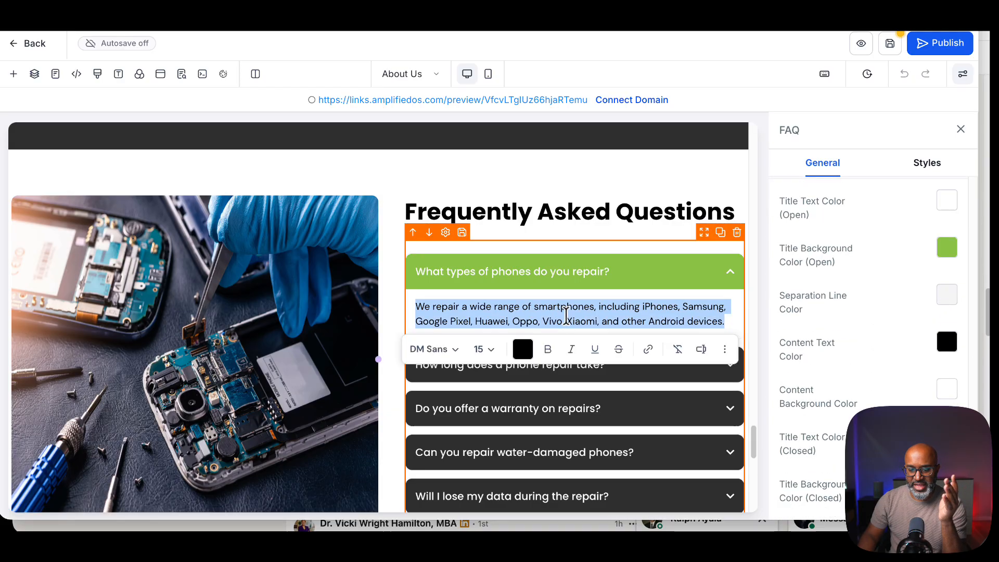